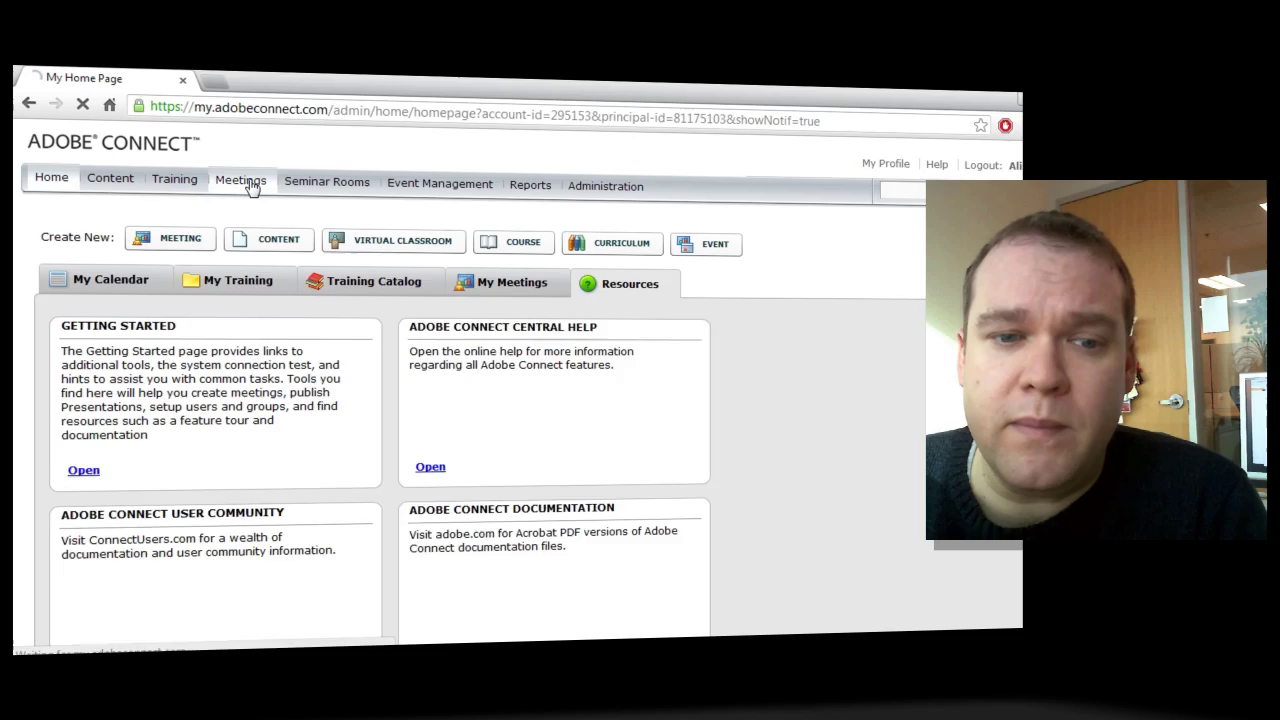
# - Open the host's personal meeting room from My Meetings and show its list of recordings
pyautogui.click(230, 175)
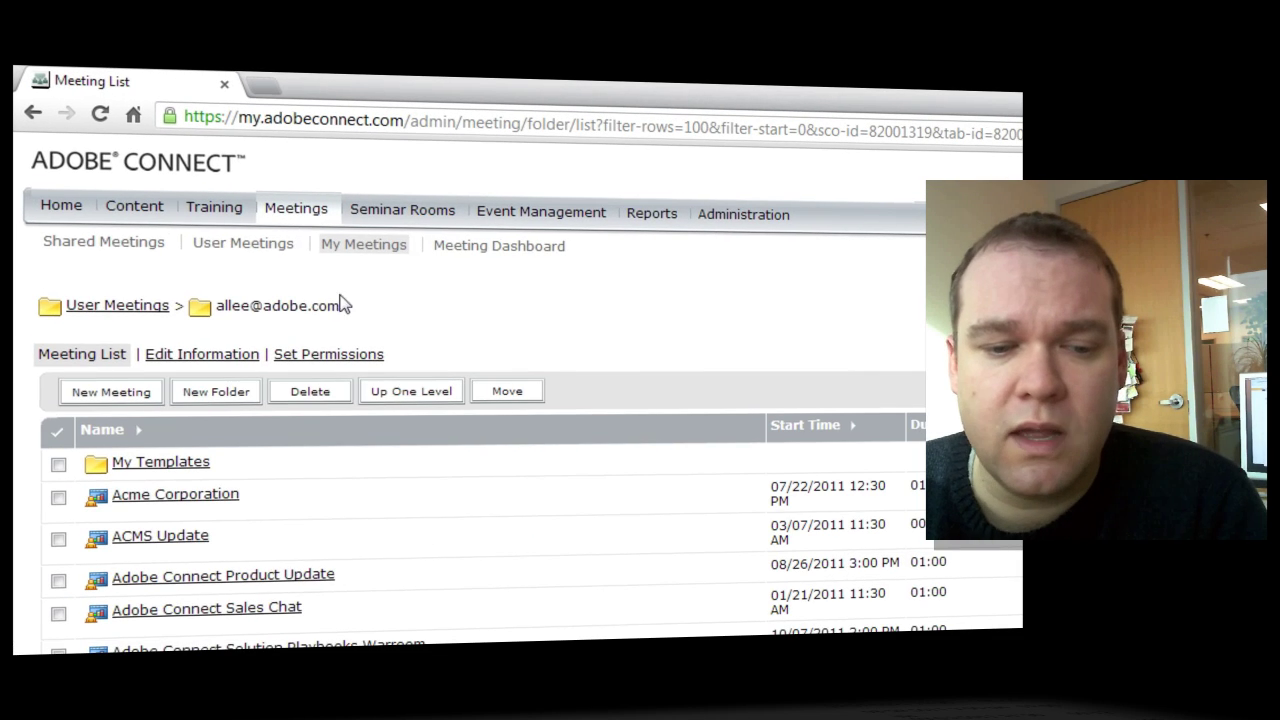
pyautogui.scroll(-2, 340, 520)
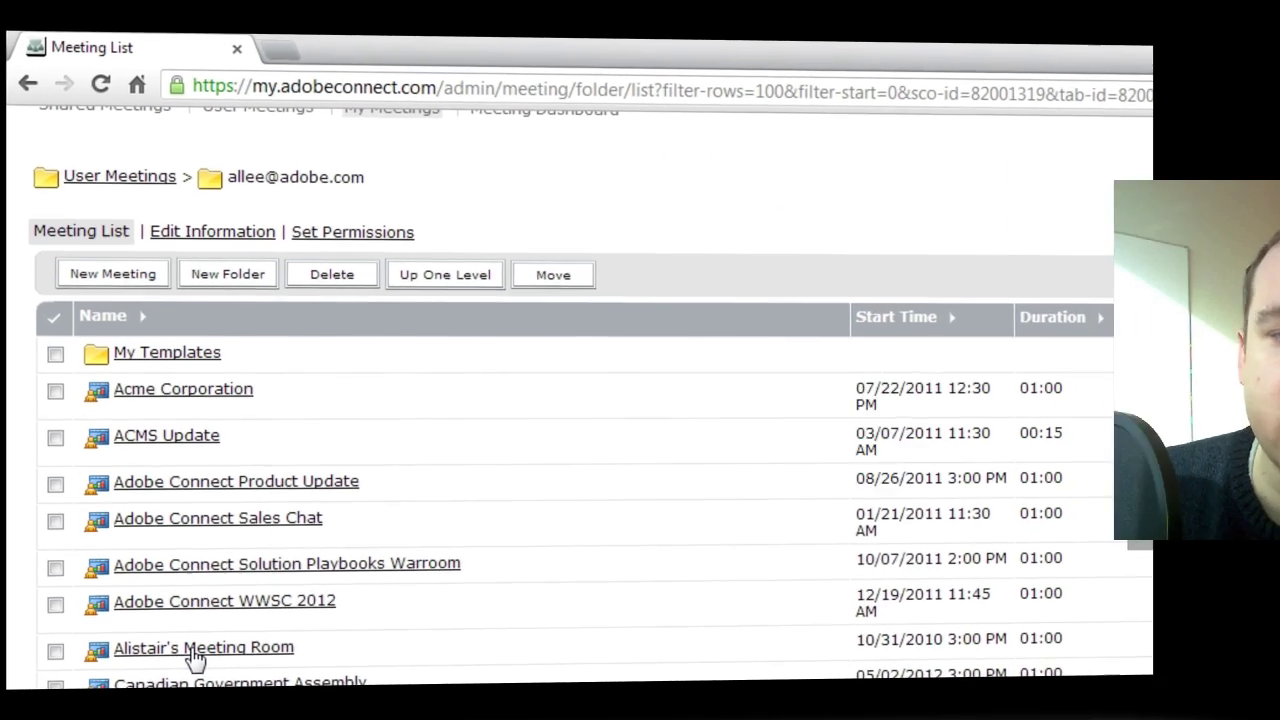
pyautogui.click(172, 617)
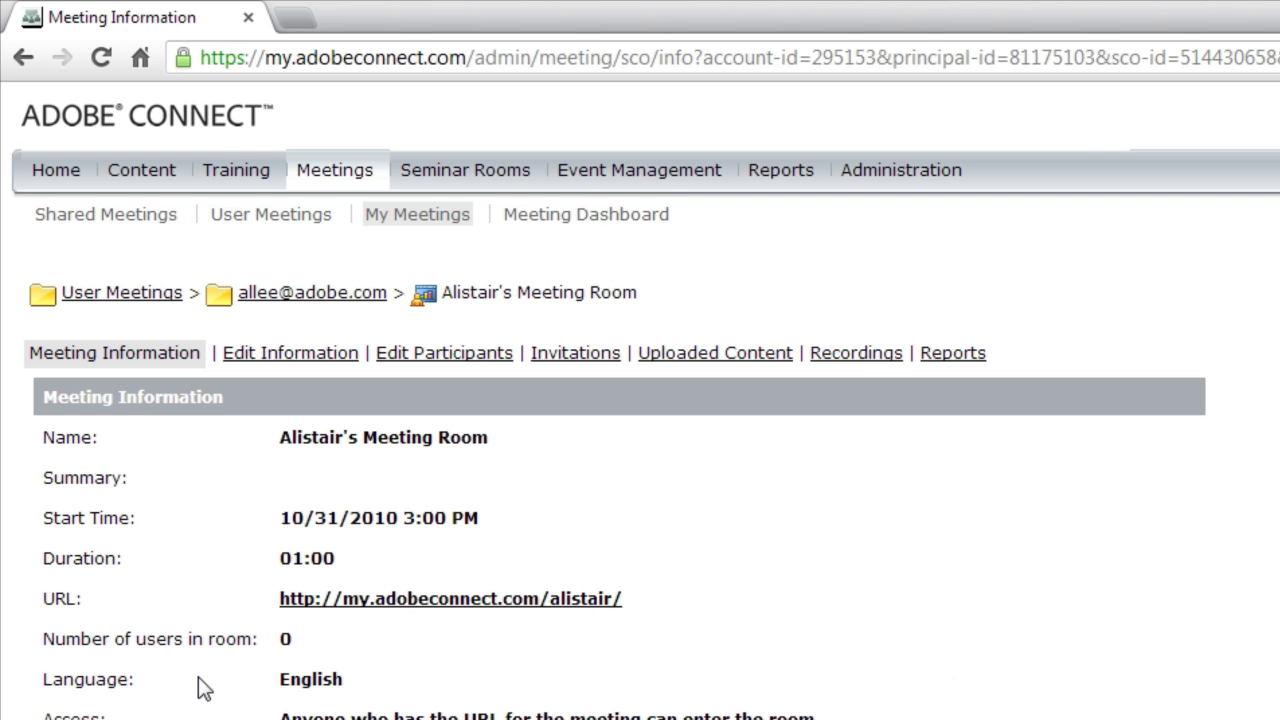
pyautogui.click(882, 362)
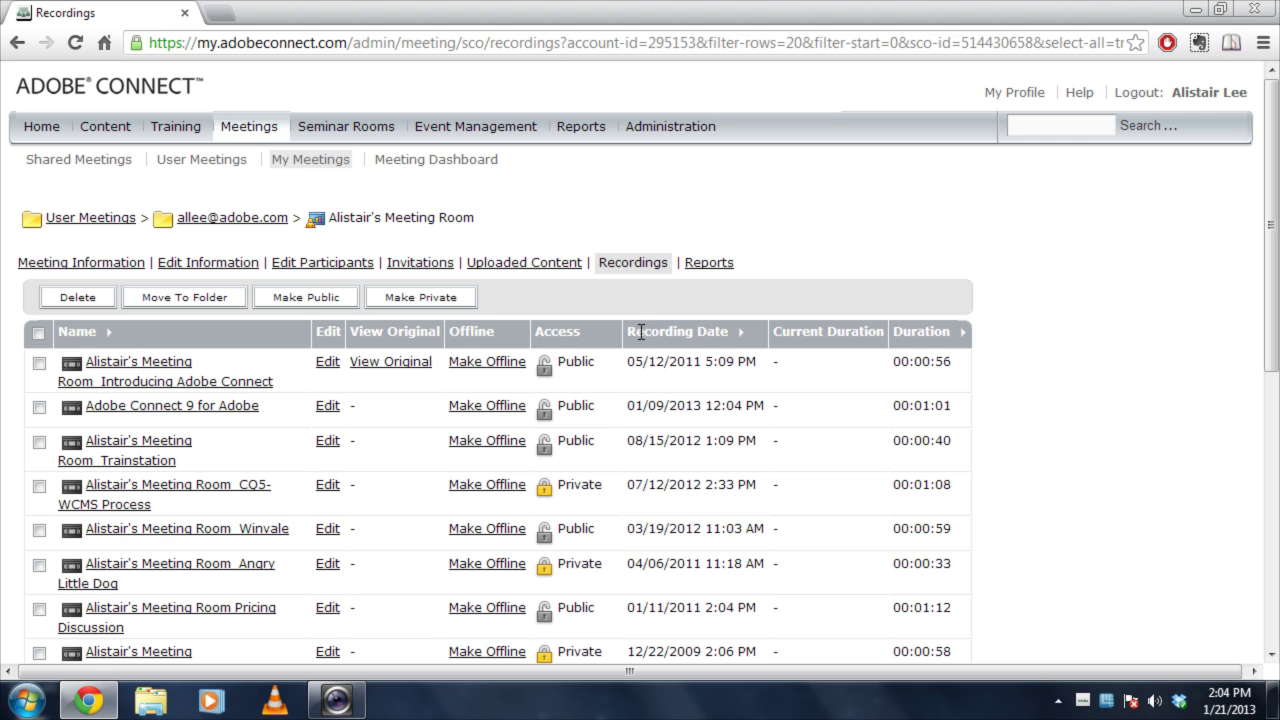
pyautogui.moveTo(1275, 140)
pyautogui.mouseDown()
pyautogui.moveTo(1255, 430)
pyautogui.moveTo(1270, 383)
pyautogui.moveTo(1275, 133)
pyautogui.mouseUp()
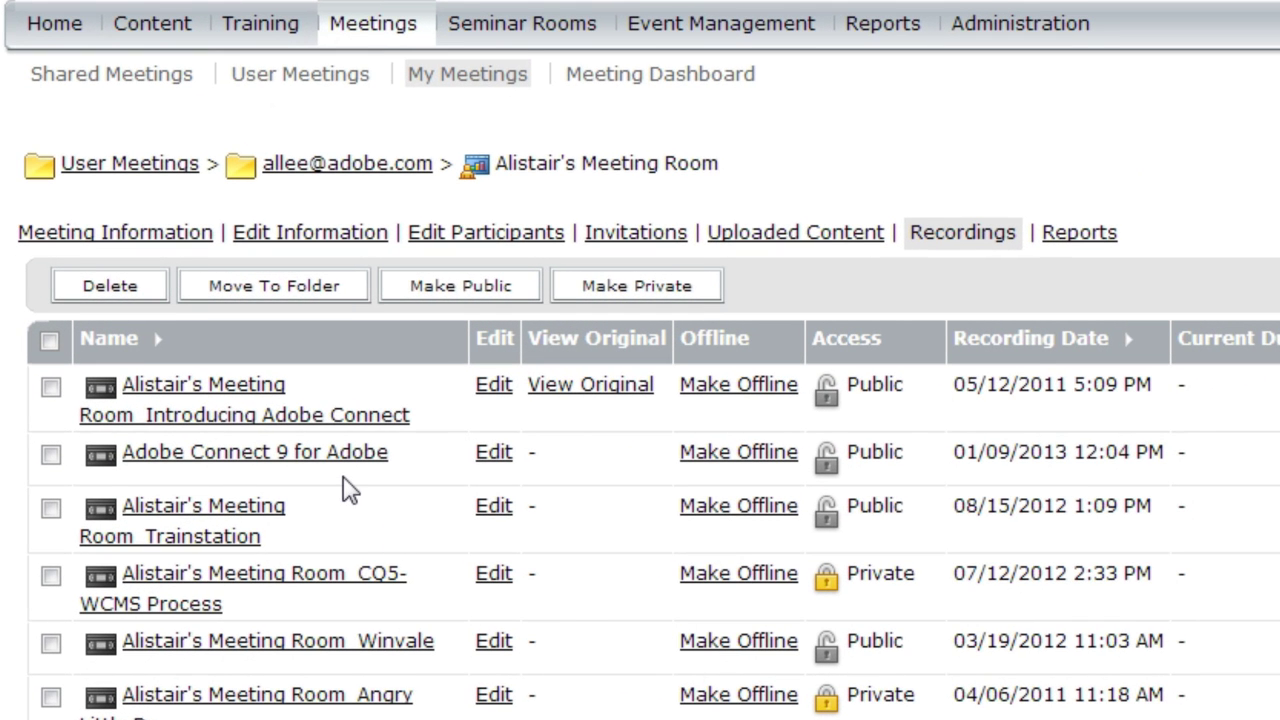
pyautogui.click(350, 416)
pyautogui.click(50, 388)
pyautogui.click(50, 454)
pyautogui.click(50, 508)
pyautogui.click(457, 296)
pyautogui.click(51, 387)
pyautogui.click(50, 392)
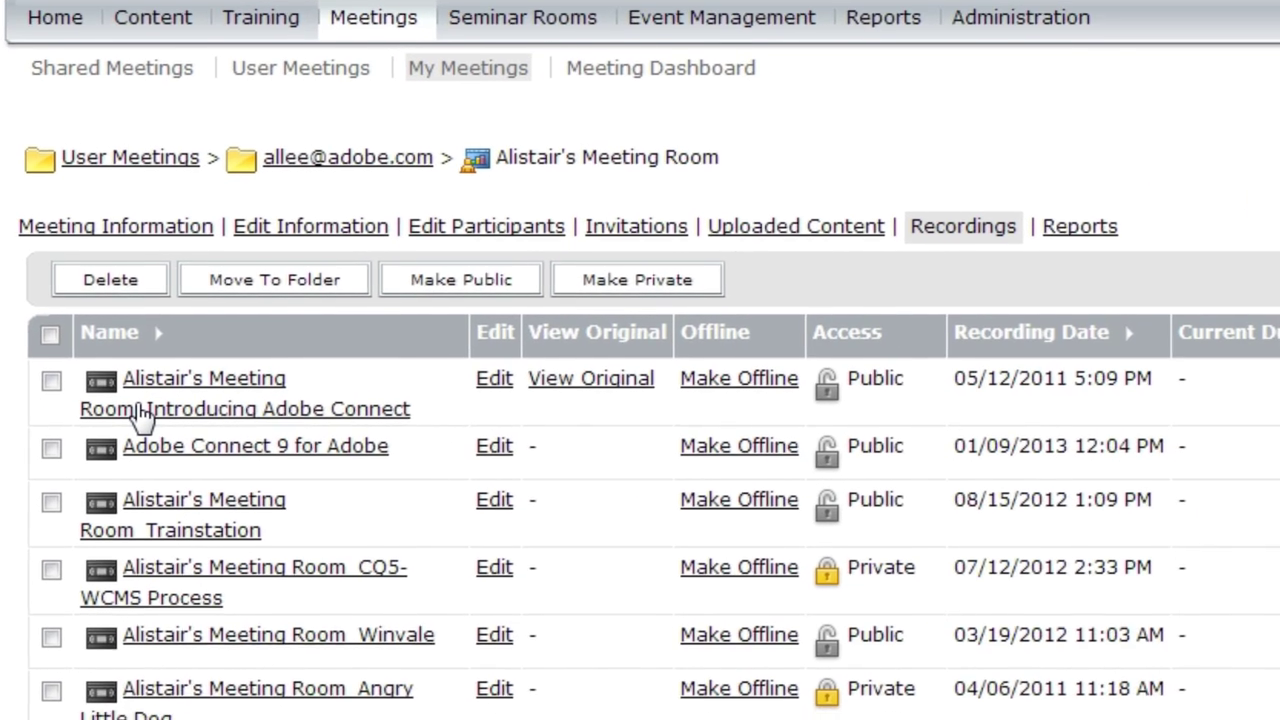
# - Open the Introducing Adobe Connect recording for editing and pause its playback
pyautogui.click(140, 414)
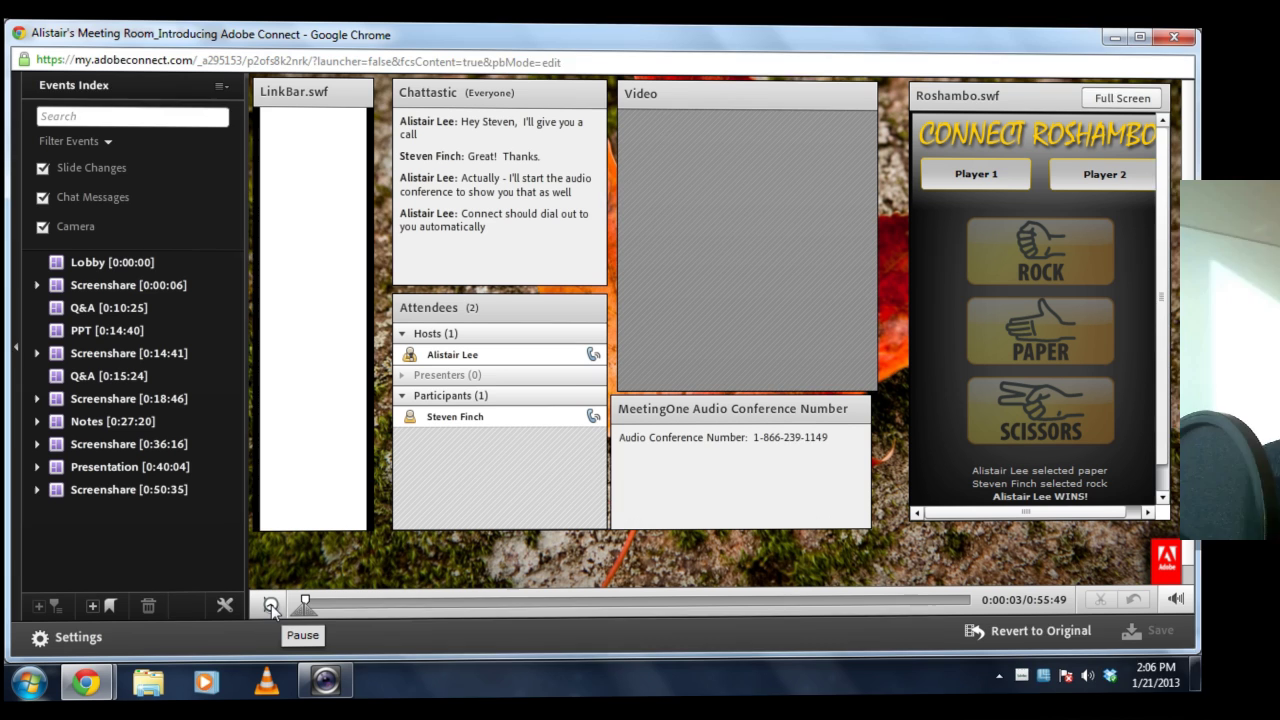
pyautogui.click(247, 568)
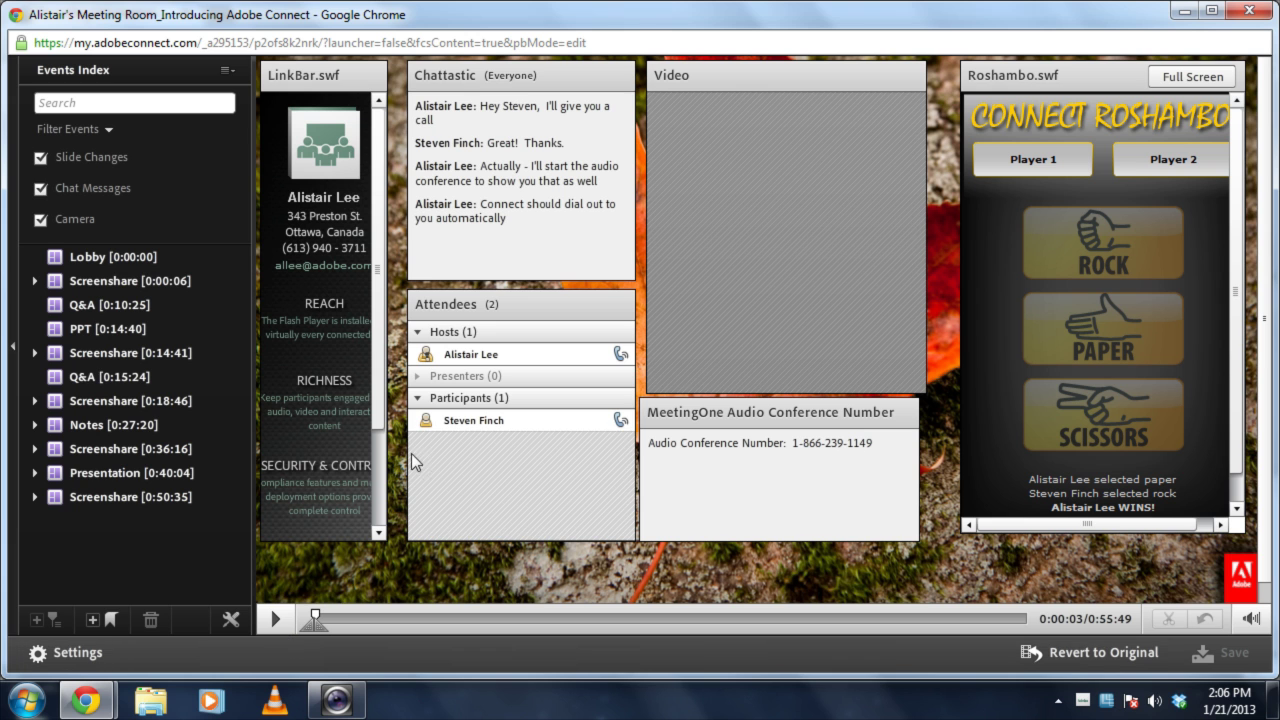
# - Test the recording's interactive pods by highlighting chat text and choosing Rock as Player 1 in the Roshambo pod
pyautogui.moveTo(534, 232); pyautogui.dragTo(476, 186)
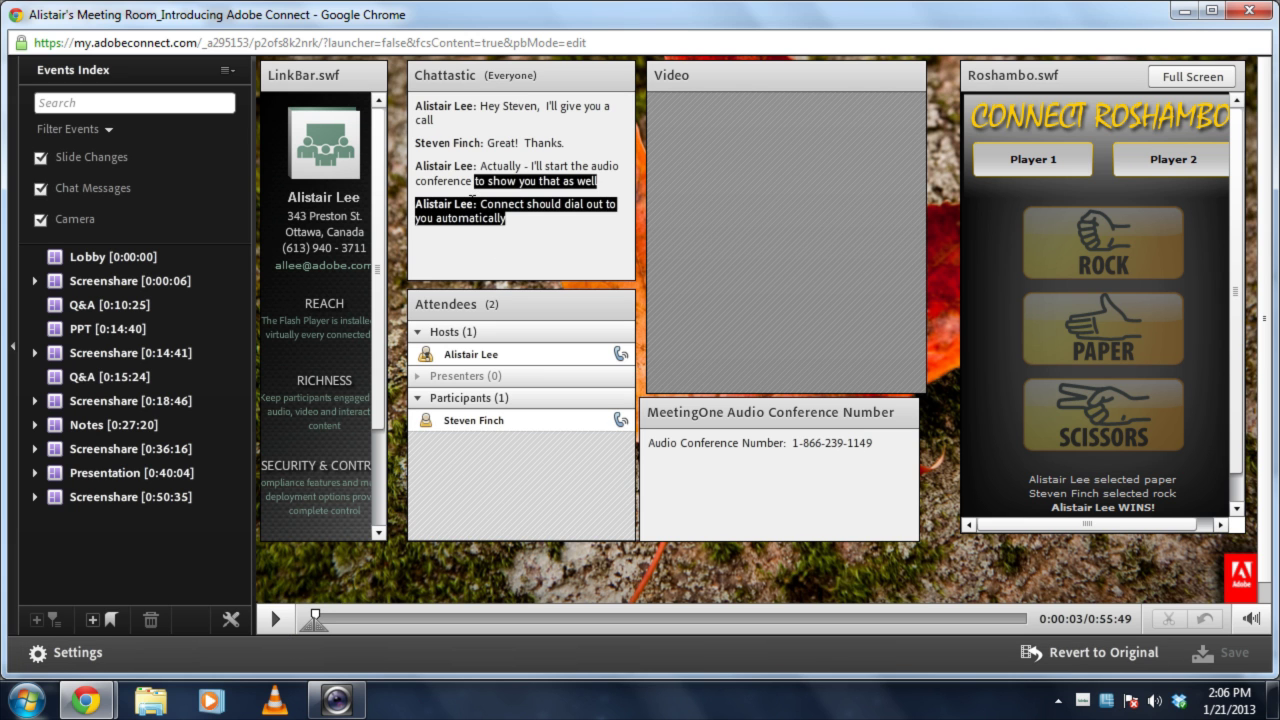
pyautogui.click(706, 445)
pyautogui.click(1051, 153)
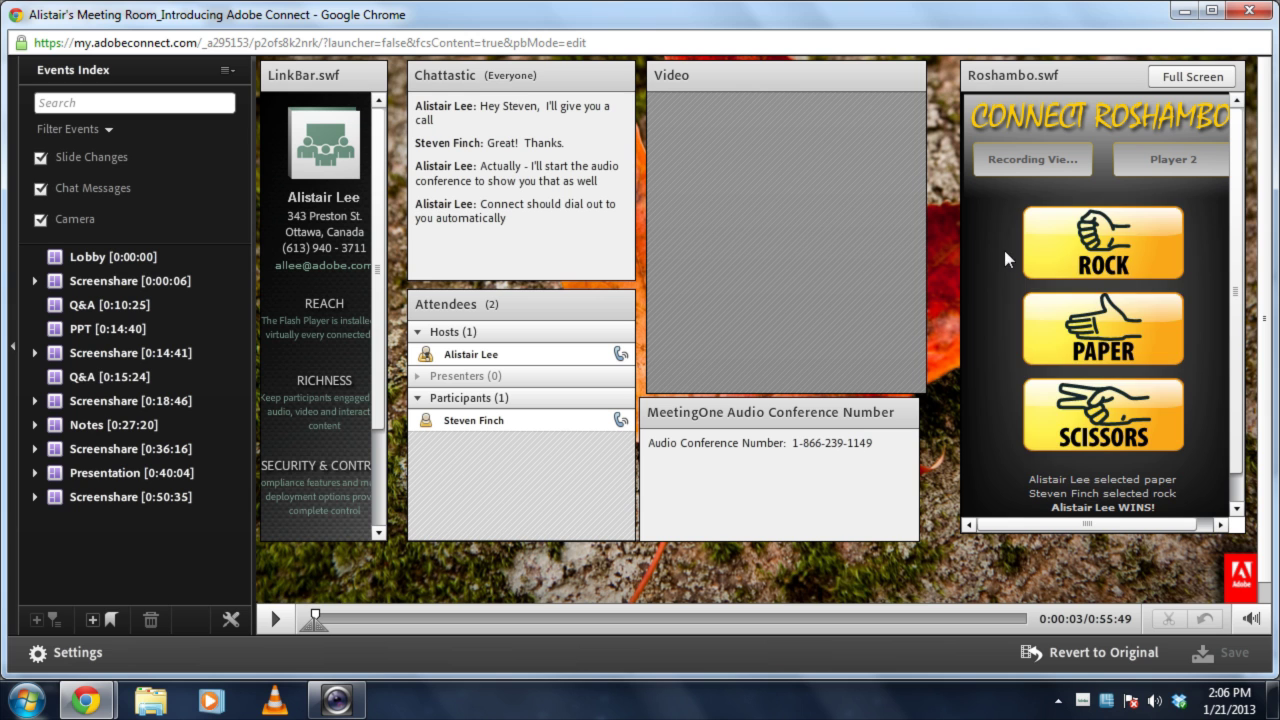
pyautogui.click(1084, 254)
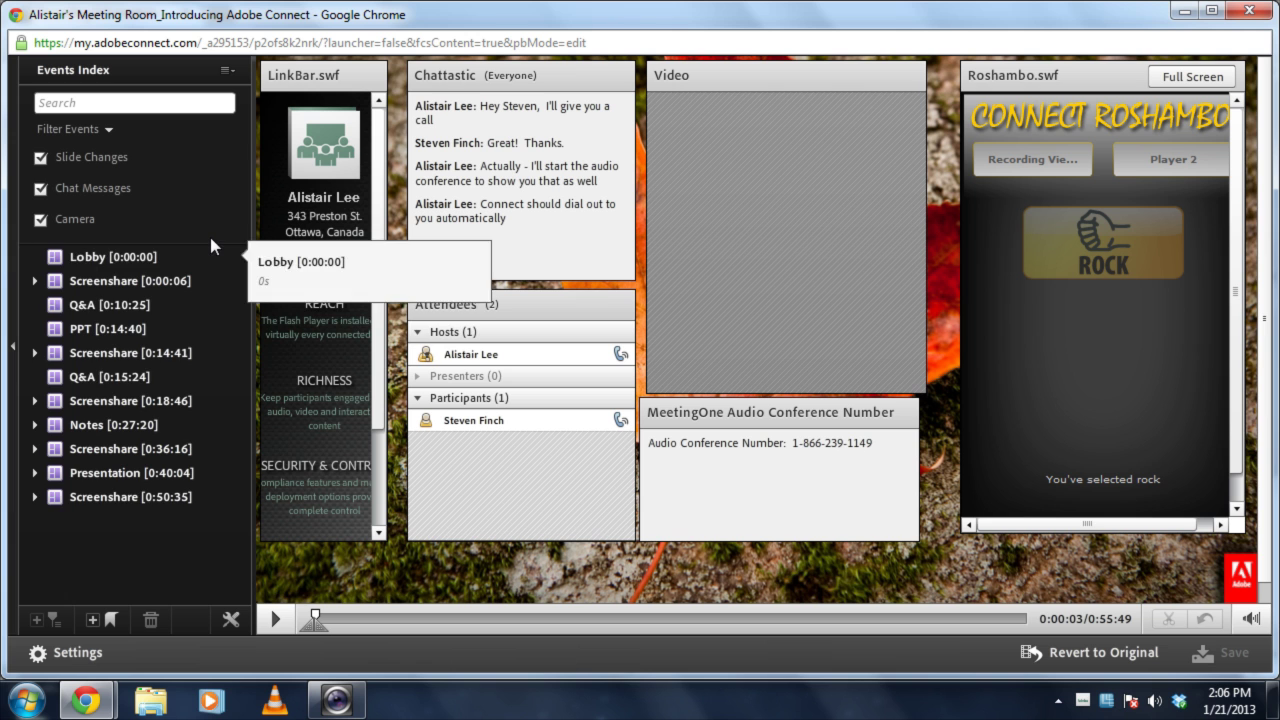
# - Expand the Screenshare event at 0:00:06 in the Events Index to view its individual slides
pyautogui.click(35, 281)
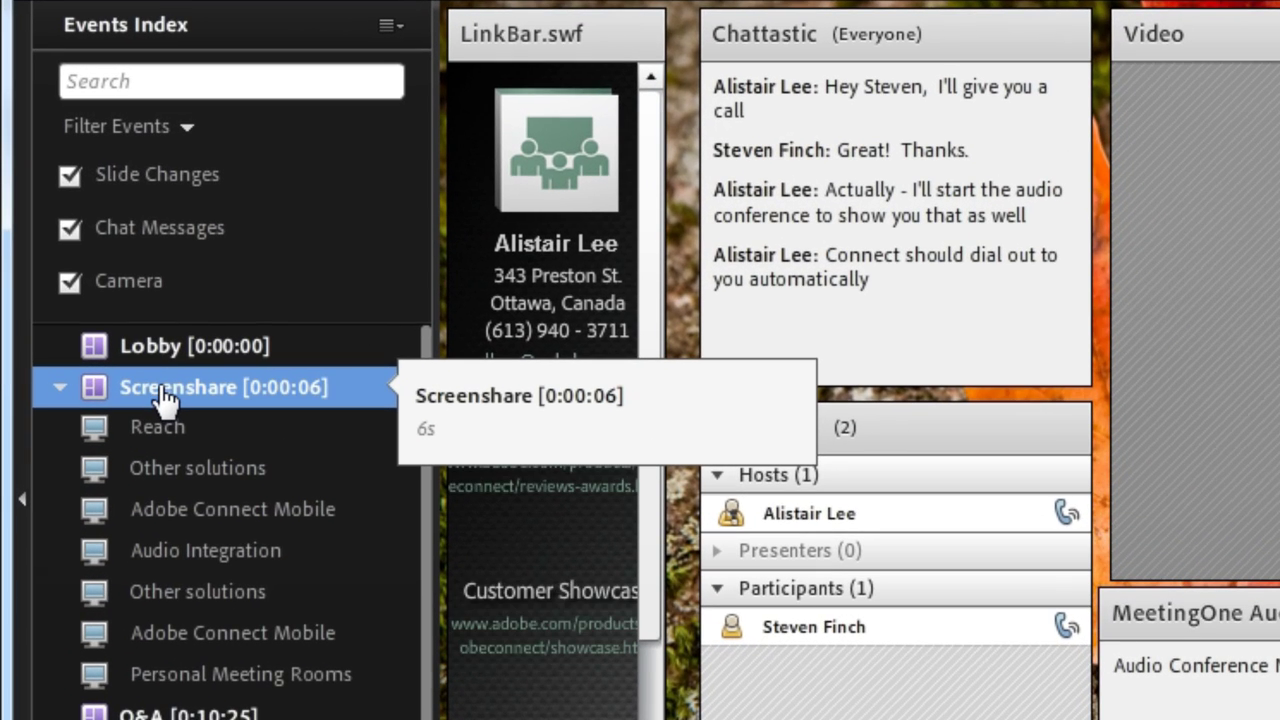
pyautogui.click(61, 387)
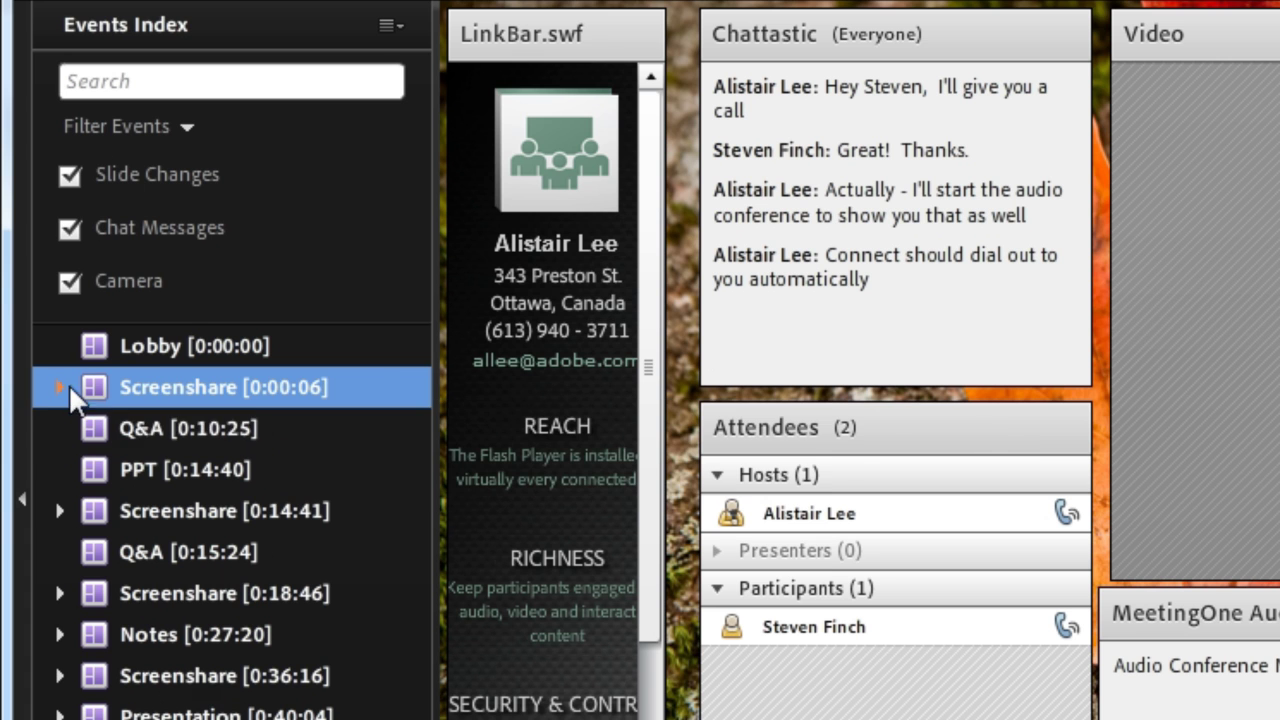
pyautogui.click(60, 387)
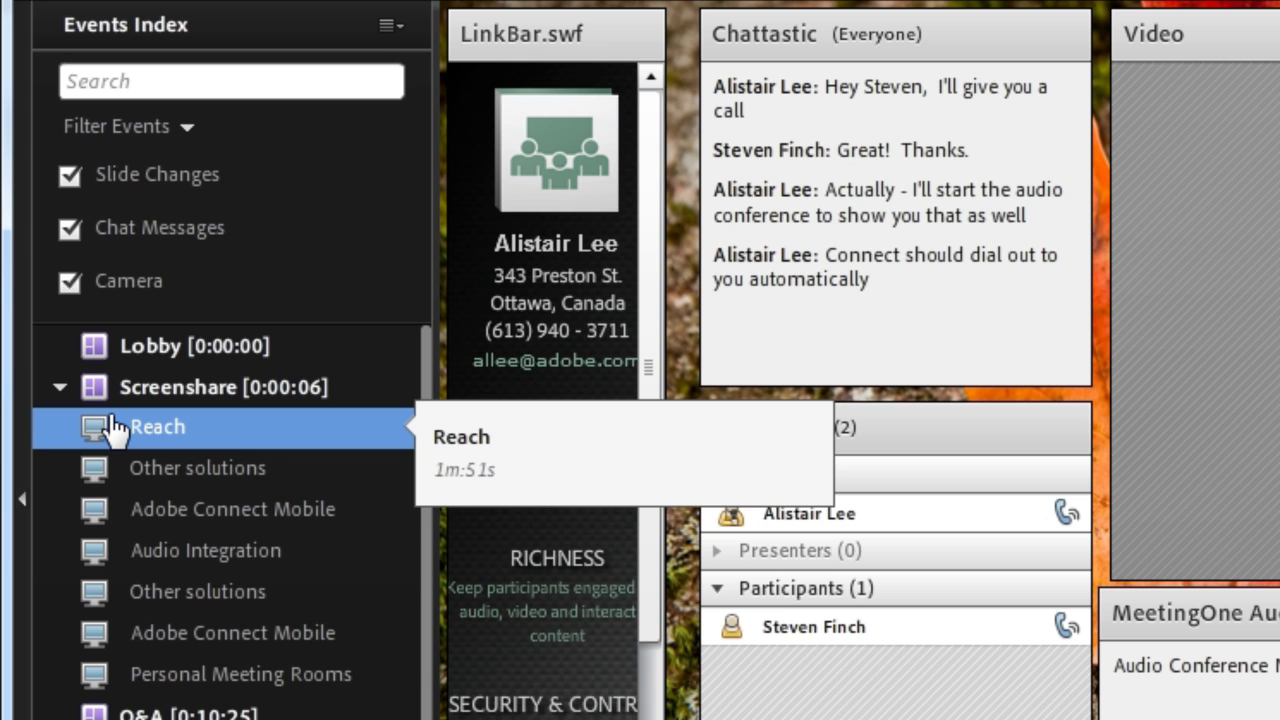
# - Search the Events Index for "mobile", and collapse and restore the index
pyautogui.click(203, 83)
pyautogui.write('mobile')
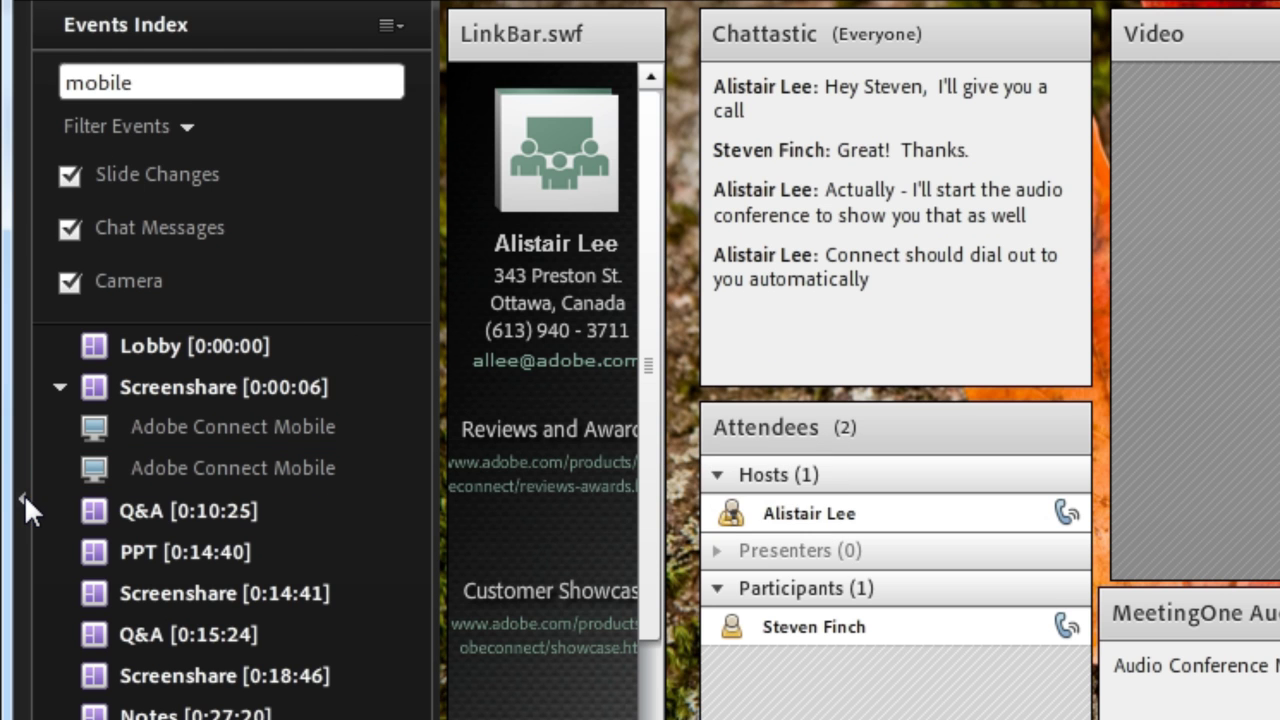
pyautogui.click(22, 496)
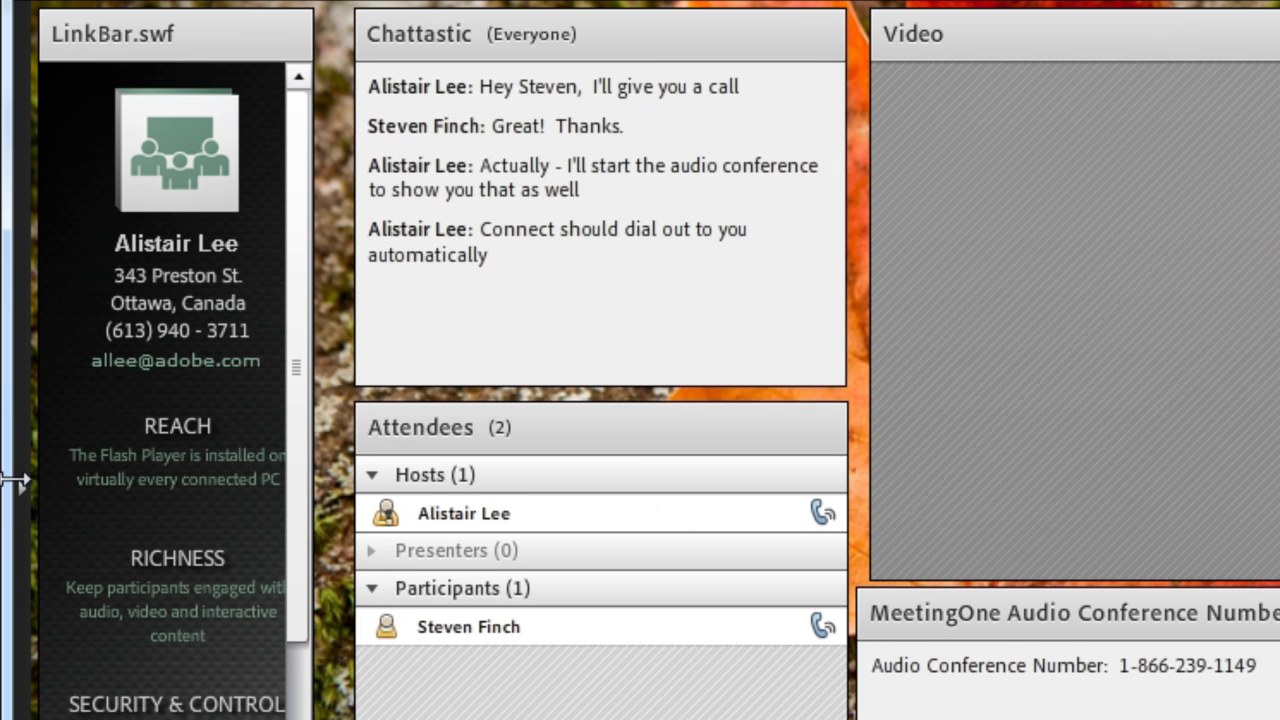
pyautogui.click(20, 487)
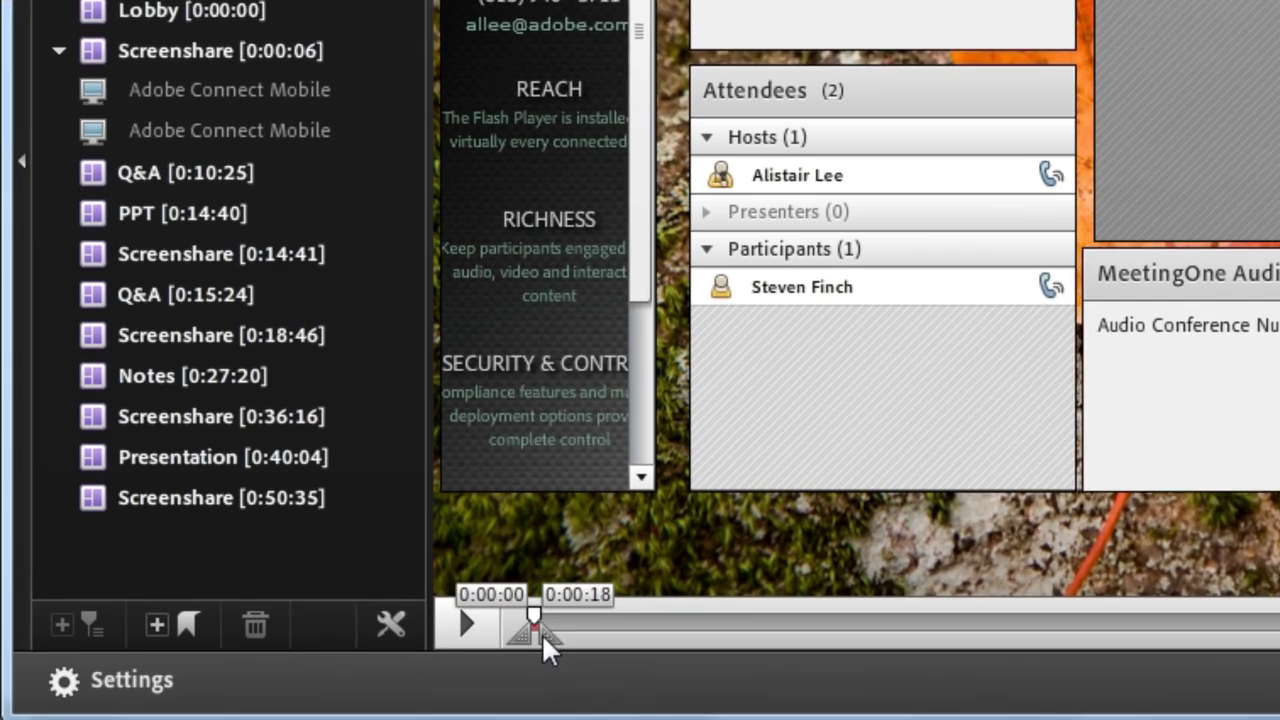
# - Mark the opening of the recording from 0:00:00 to 0:01:31 and cut it out
pyautogui.moveTo(541, 633)
pyautogui.mouseDown()
pyautogui.moveTo(586, 646)
pyautogui.moveTo(566, 646)
pyautogui.moveTo(574, 638)
pyautogui.mouseUp()
pyautogui.moveTo(679, 622); pyautogui.dragTo(681, 622)
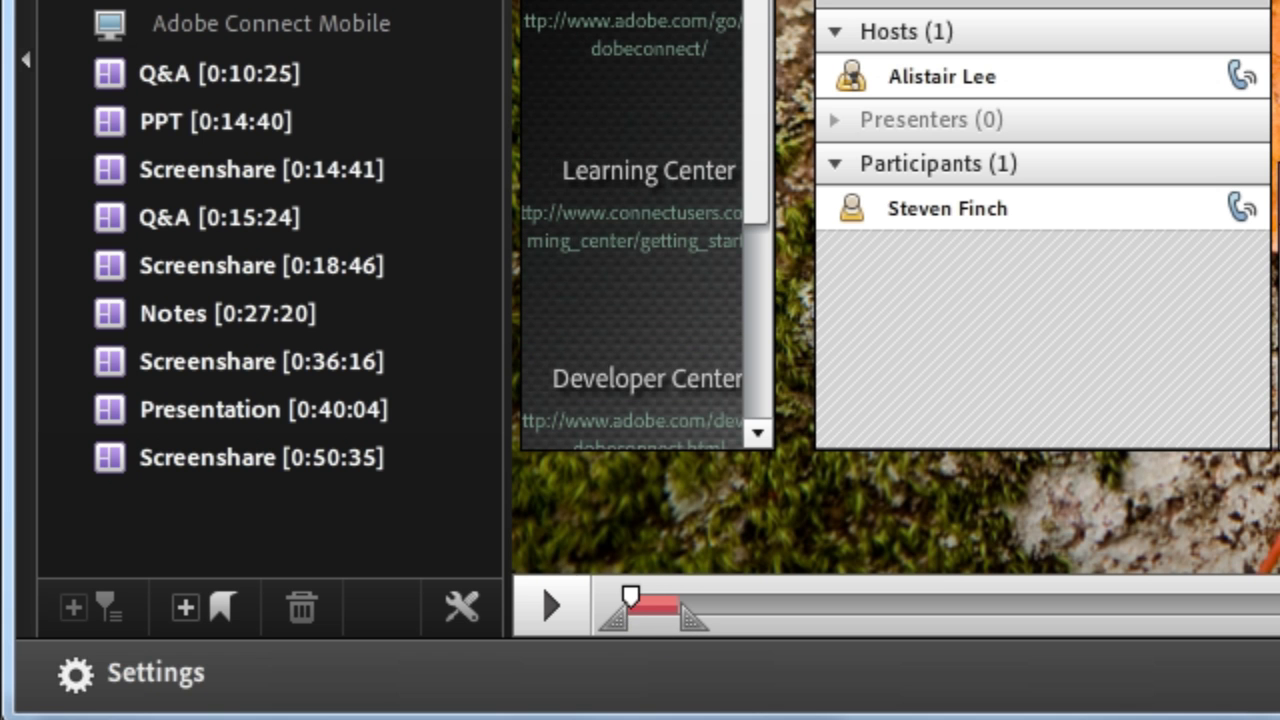
pyautogui.moveTo(628, 612); pyautogui.dragTo(674, 622)
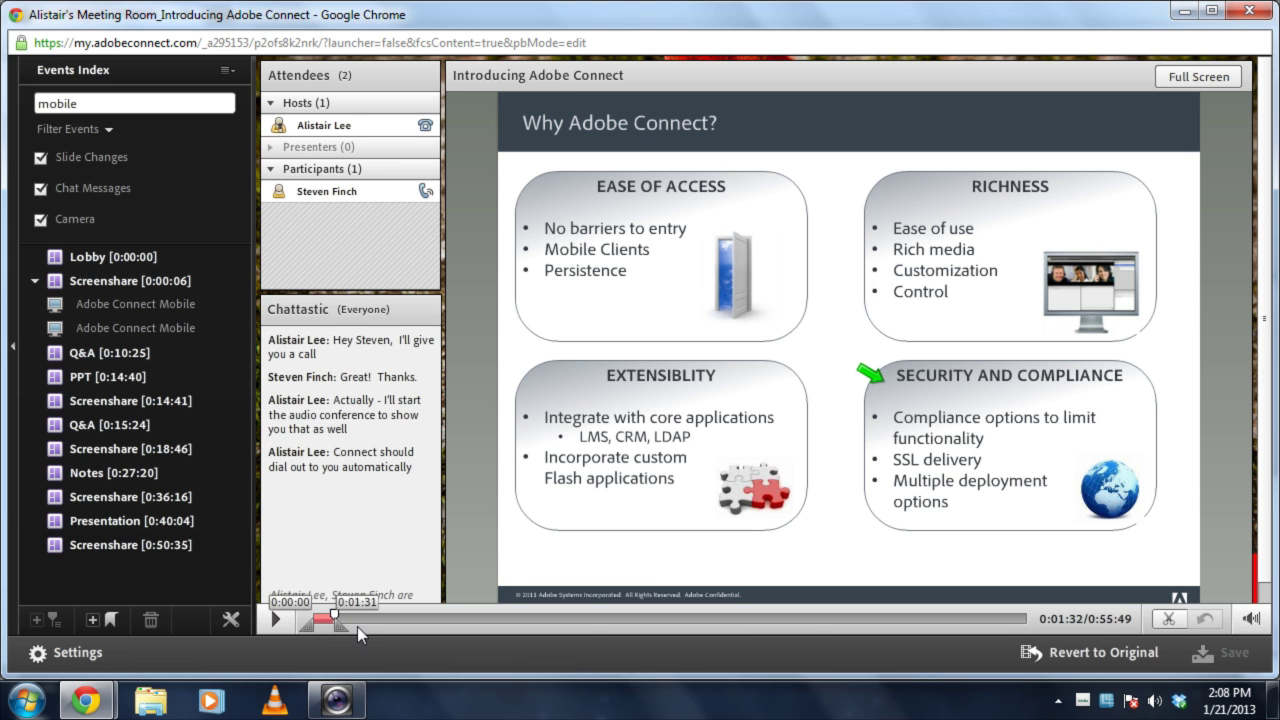
pyautogui.click(1170, 620)
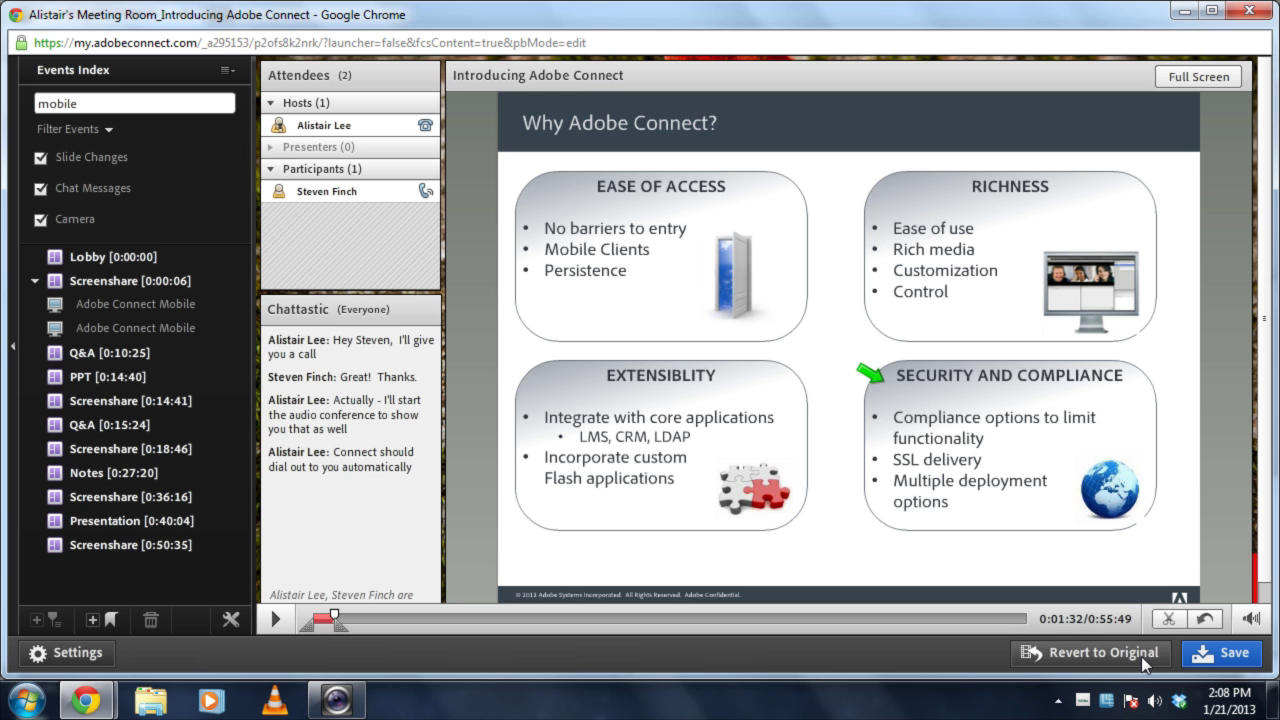
pyautogui.click(1141, 656)
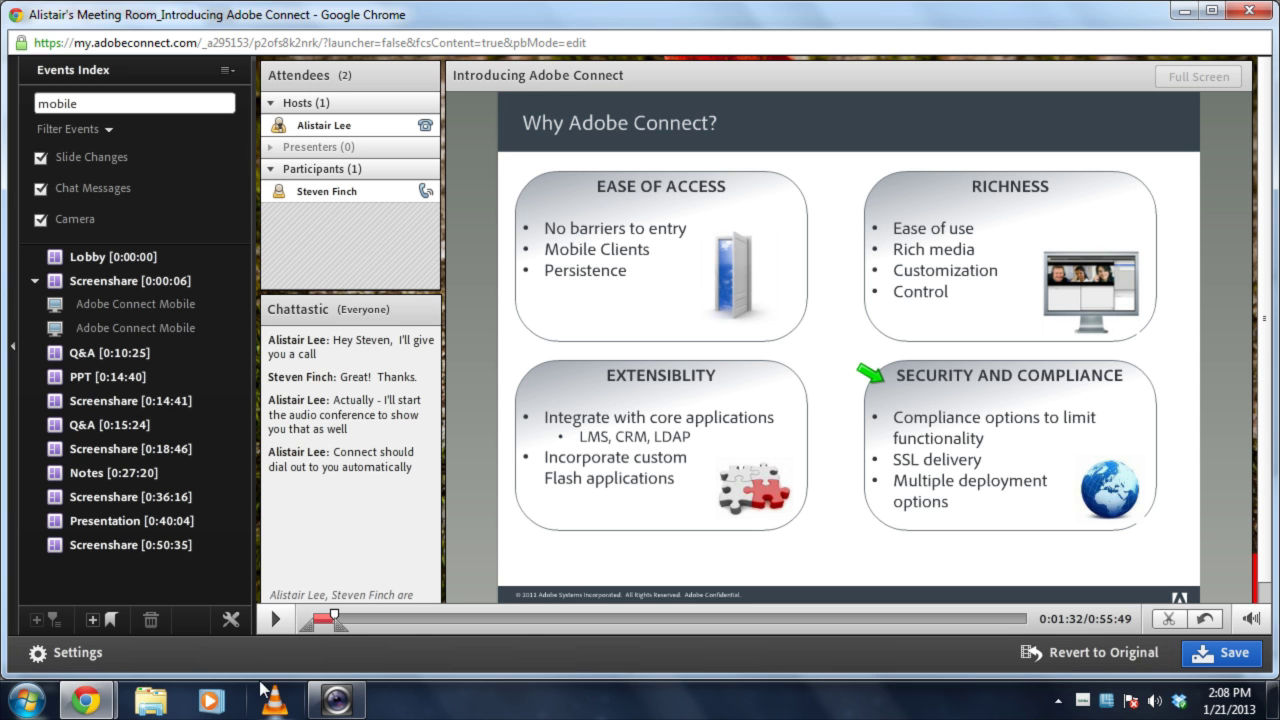
# - Mark a middle section of the recording from 0:21:23 to 0:23:35 and cut it out
pyautogui.moveTo(415, 620); pyautogui.dragTo(543, 606)
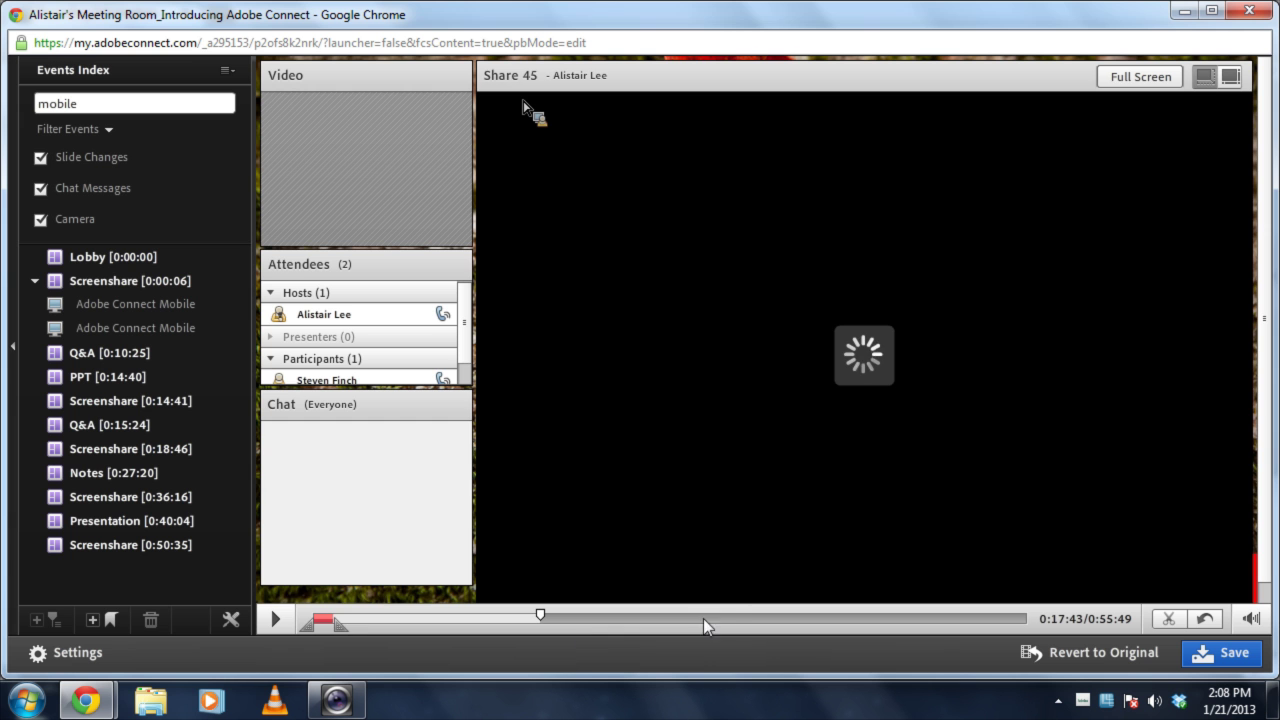
pyautogui.moveTo(340, 628); pyautogui.dragTo(620, 622)
pyautogui.click(330, 620)
pyautogui.click(366, 620)
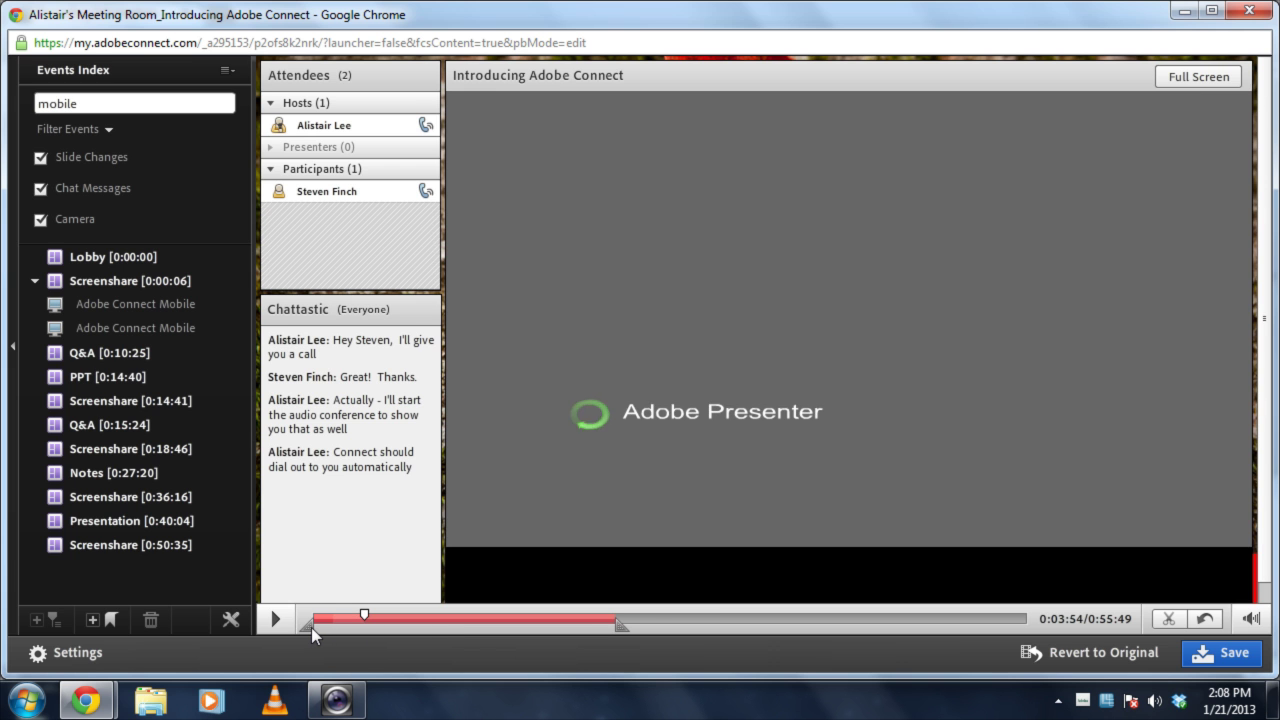
pyautogui.moveTo(311, 626)
pyautogui.mouseDown()
pyautogui.moveTo(616, 634)
pyautogui.moveTo(575, 630)
pyautogui.mouseUp()
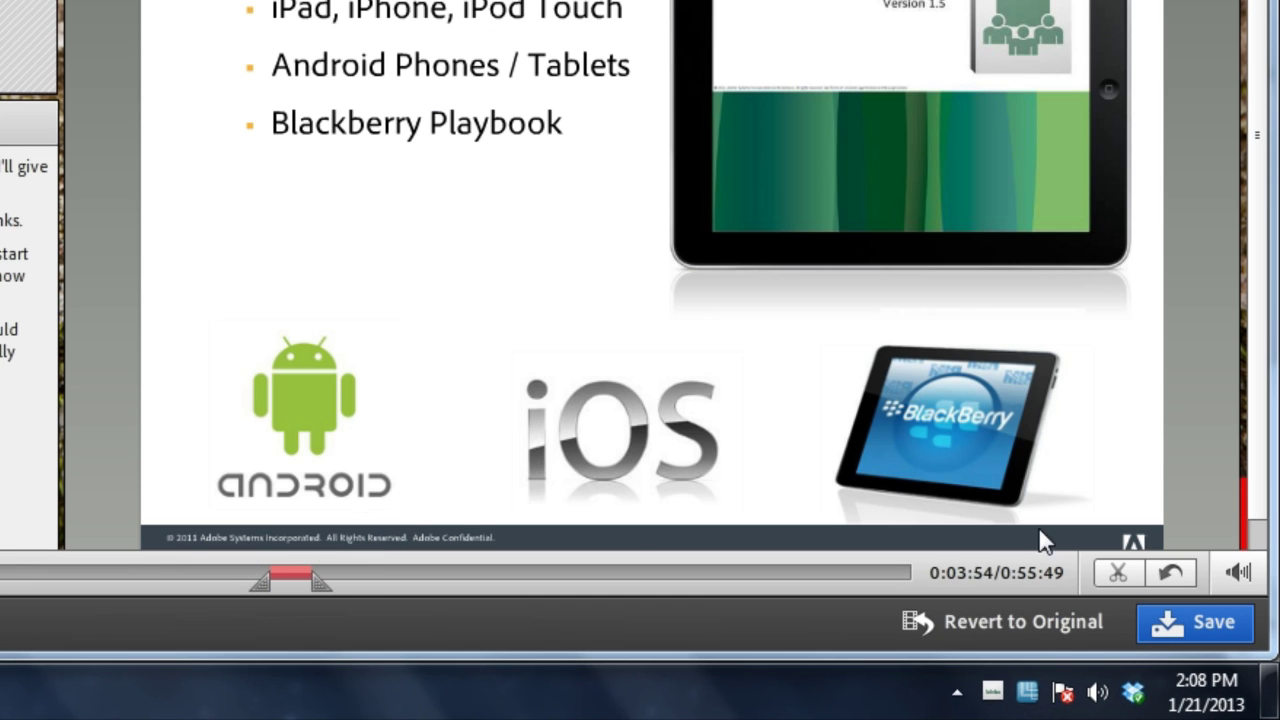
# - Set the cut markers around a short closing stretch at the very end of the recording
pyautogui.moveTo(323, 586)
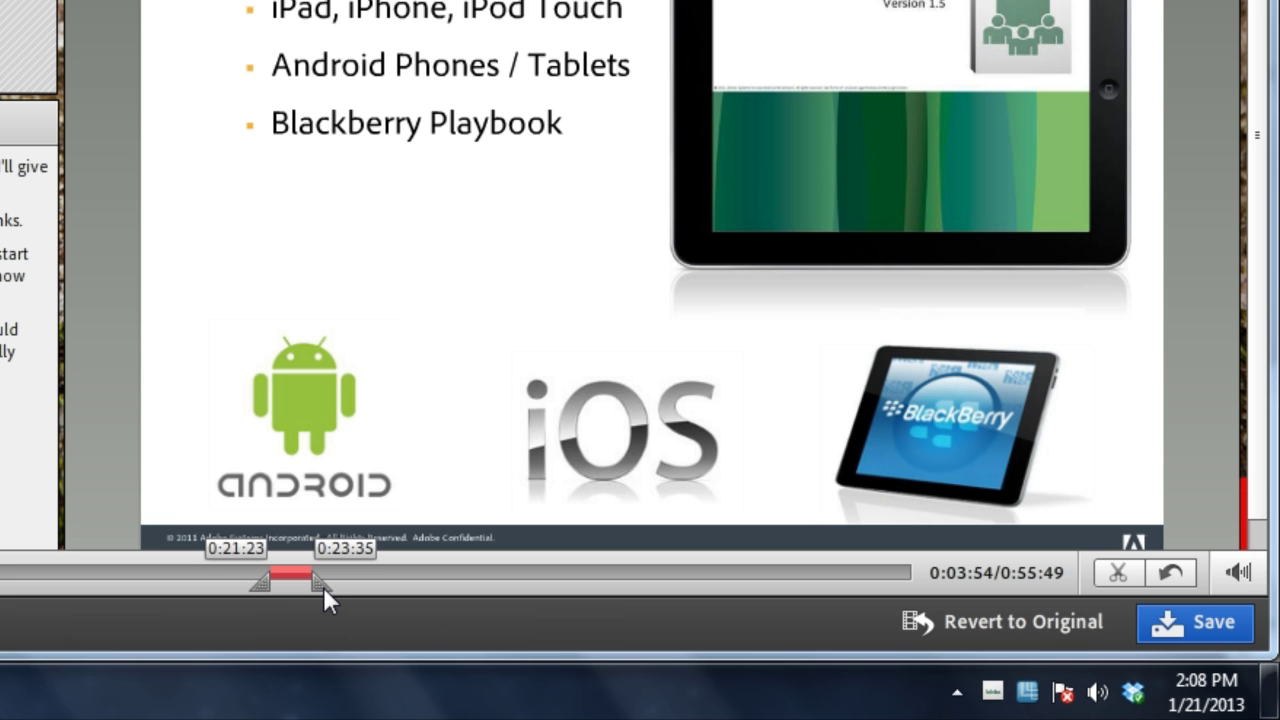
pyautogui.moveTo(323, 586); pyautogui.dragTo(908, 590)
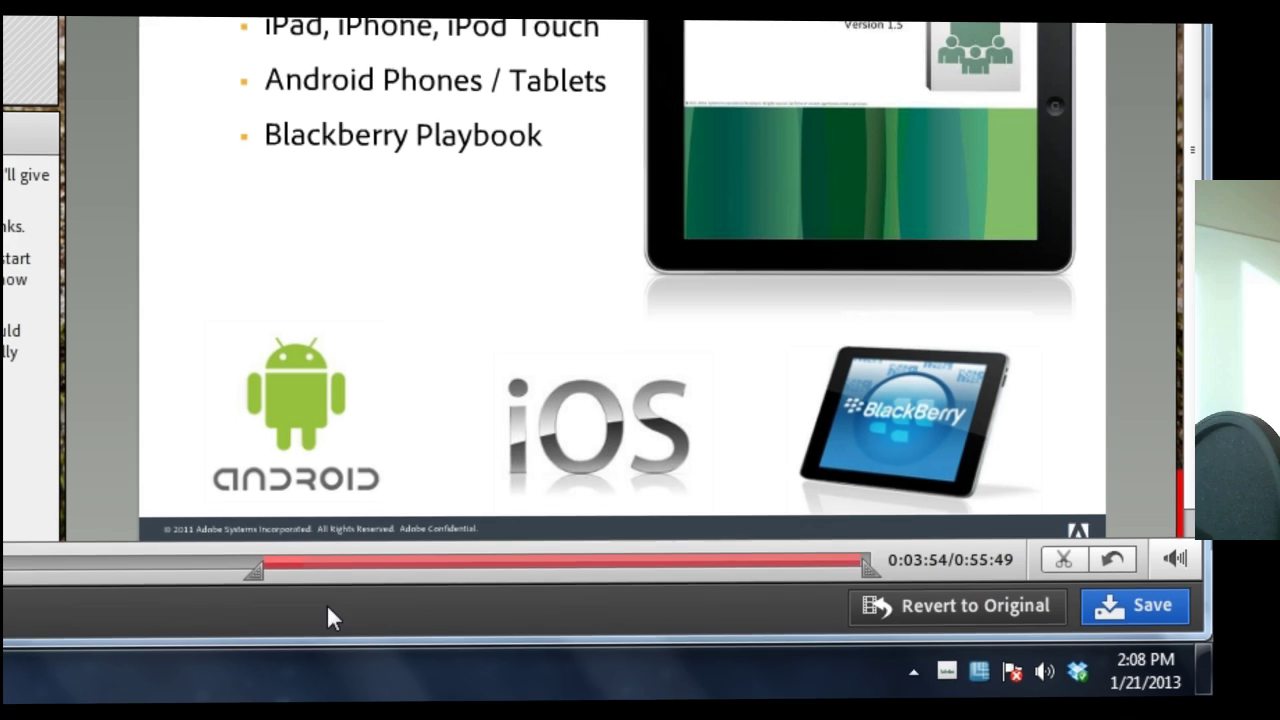
pyautogui.moveTo(254, 571); pyautogui.dragTo(804, 567)
pyautogui.moveTo(700, 522)
pyautogui.mouseDown()
pyautogui.moveTo(763, 530)
pyautogui.moveTo(725, 526)
pyautogui.mouseUp()
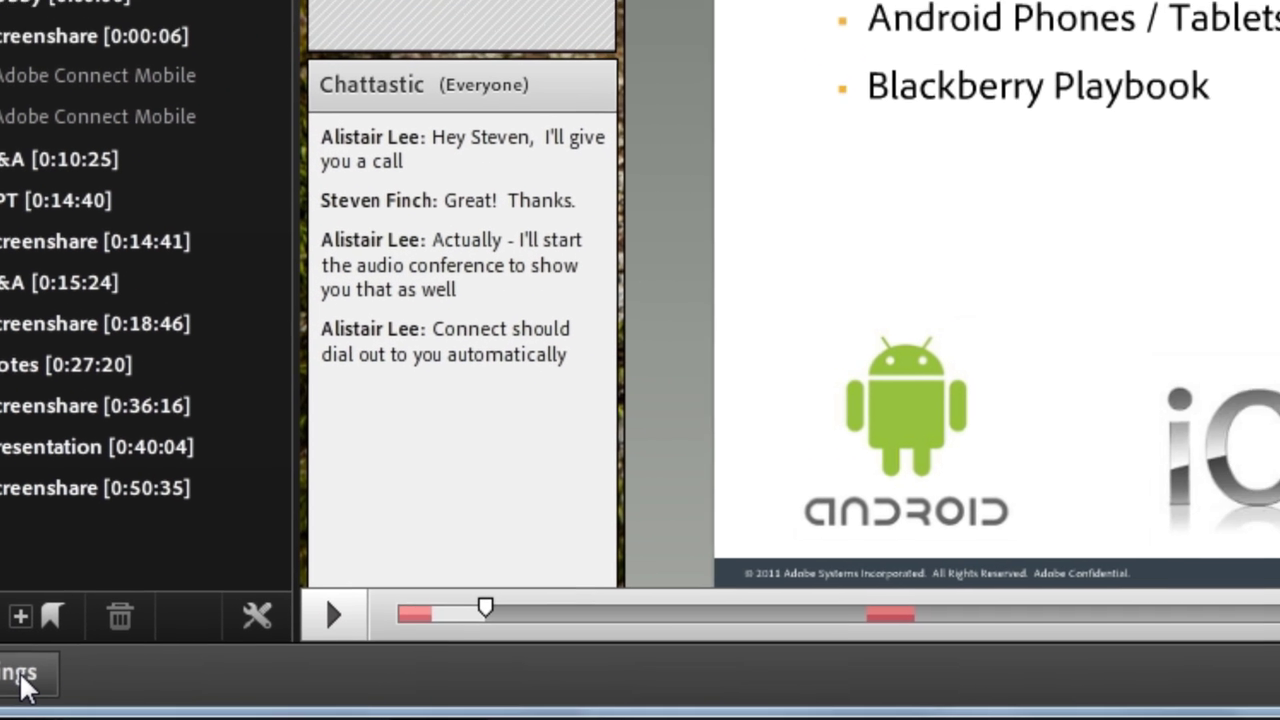
# - Turn on hiding the names of attendees during playback in the recording settings
pyautogui.click(157, 604)
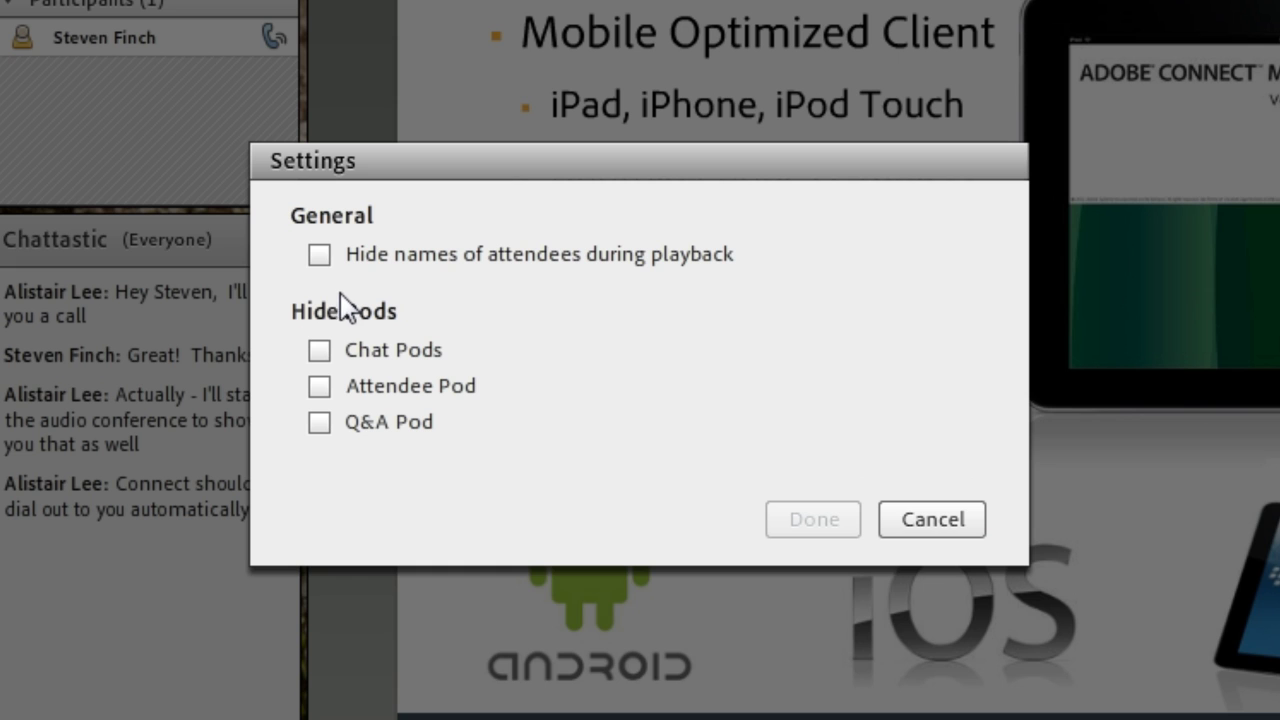
pyautogui.click(321, 254)
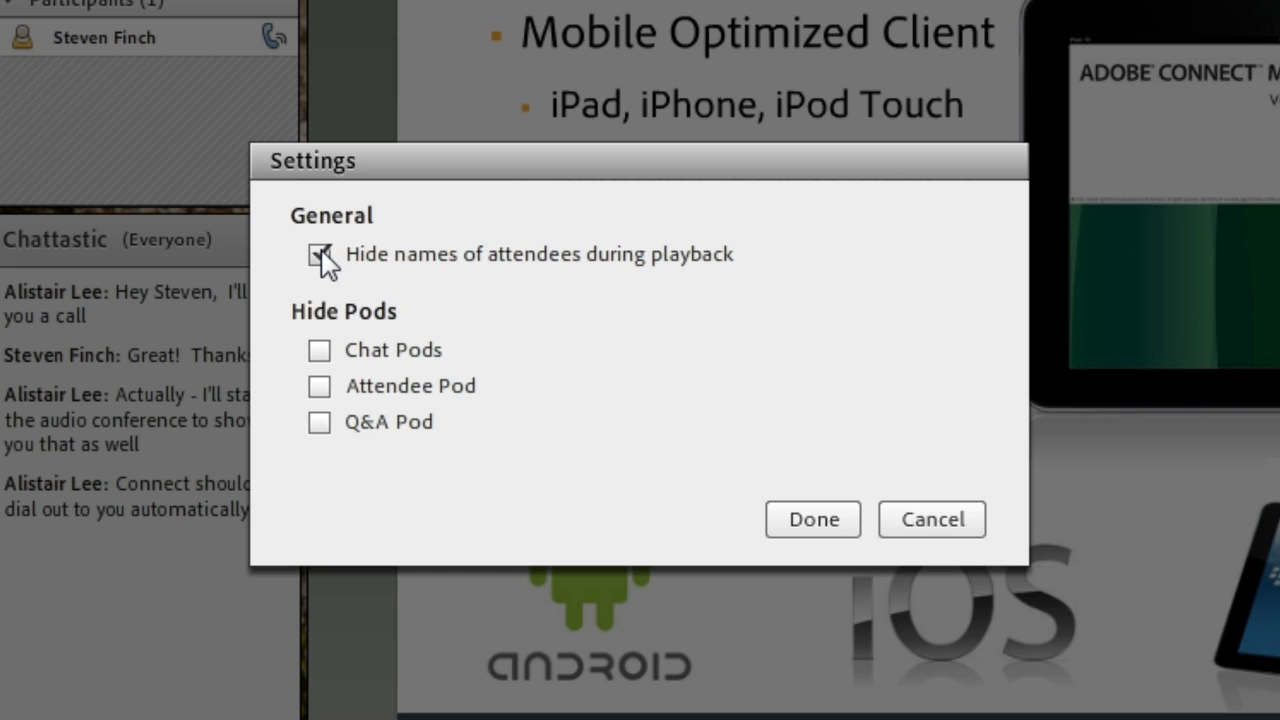
pyautogui.click(811, 519)
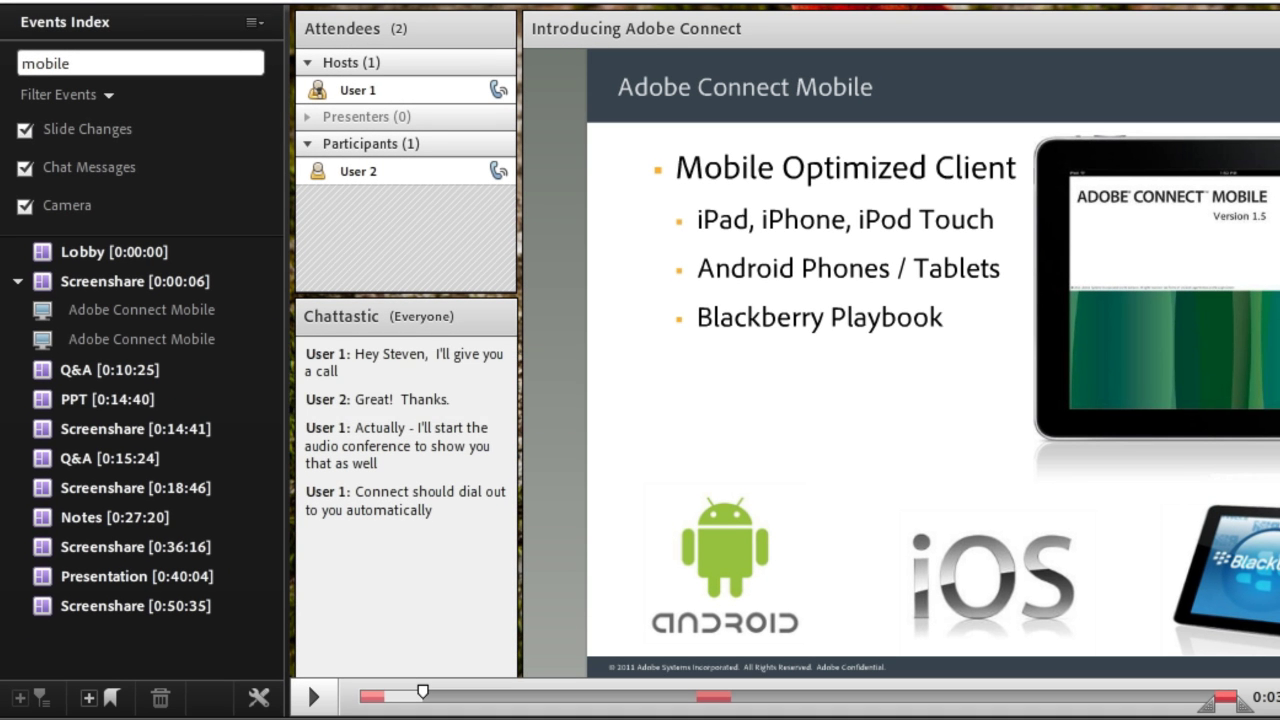
# - Hide the Attendee Pod and the Chat Pods in the recording settings
pyautogui.click(258, 697)
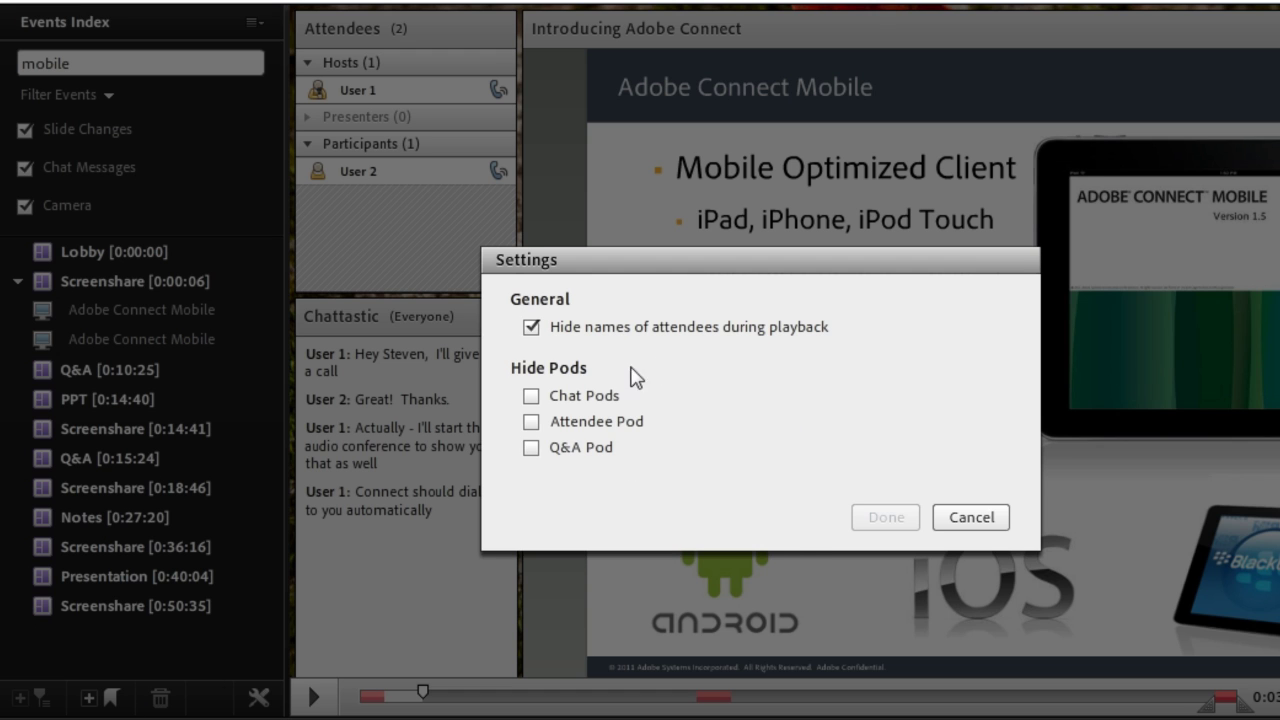
pyautogui.click(614, 428)
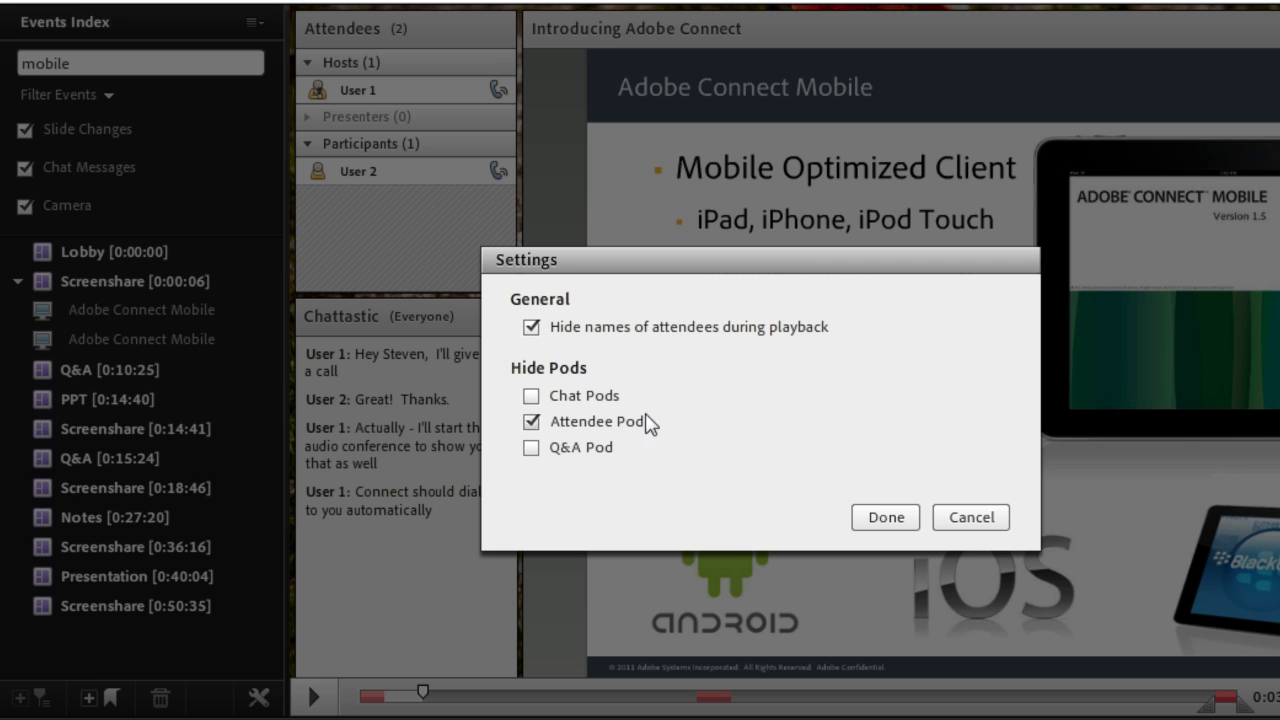
pyautogui.click(532, 397)
pyautogui.click(903, 517)
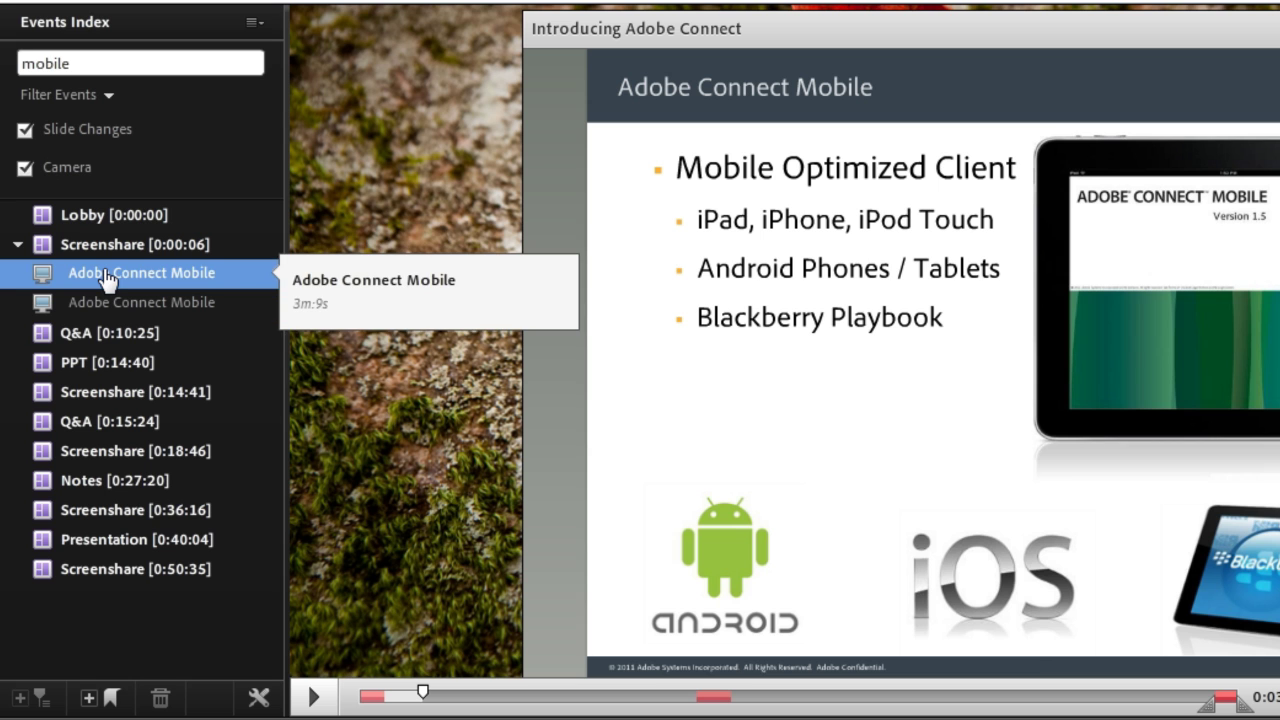
# - Clear the "mobile" search term from the Events Index
pyautogui.doubleClick(135, 63)
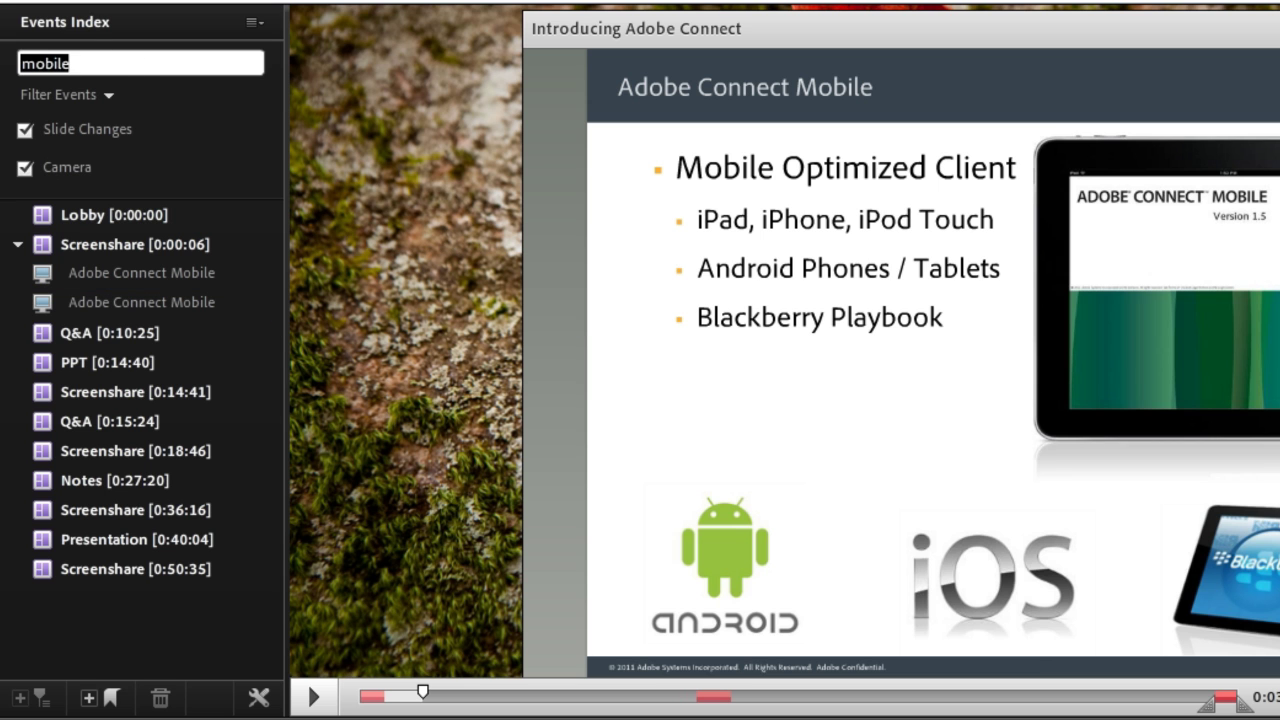
pyautogui.press('BackSpace')
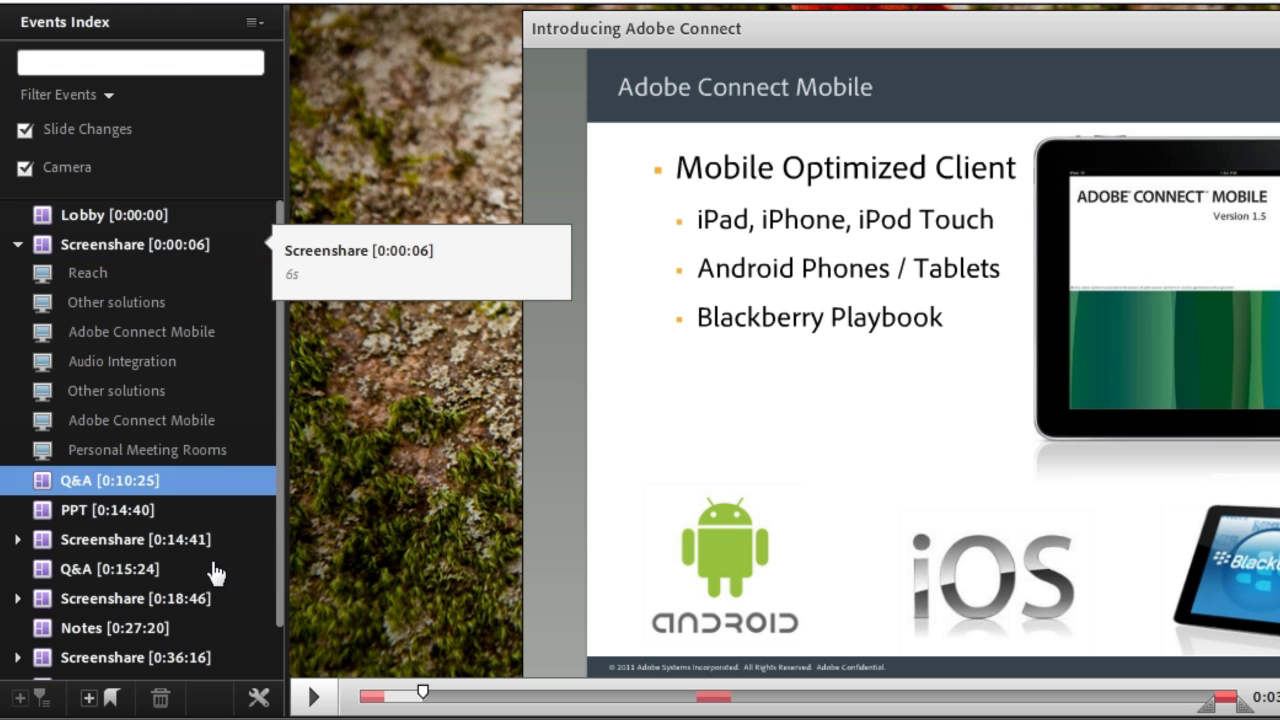
# - Enable editing of the Events Index and rename the Screenshare event at 0:00:06 to "Presentation"
pyautogui.click(261, 704)
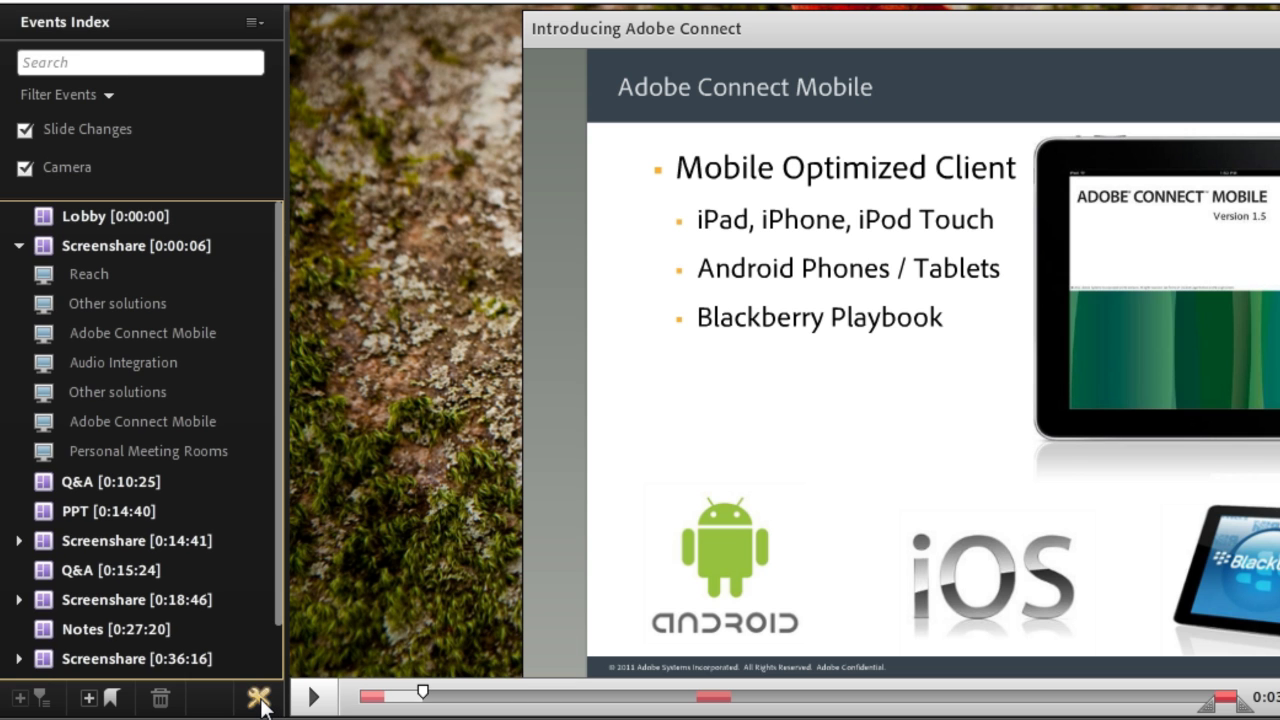
pyautogui.rightClick(100, 255)
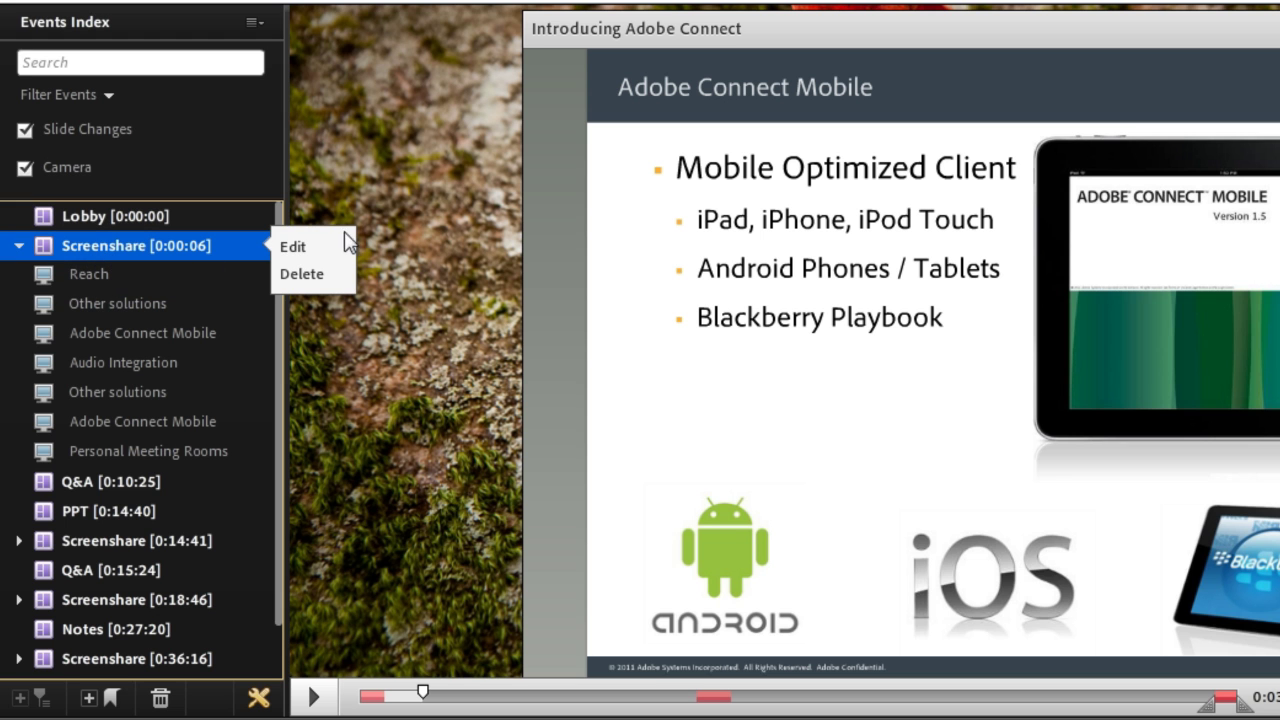
pyautogui.click(340, 250)
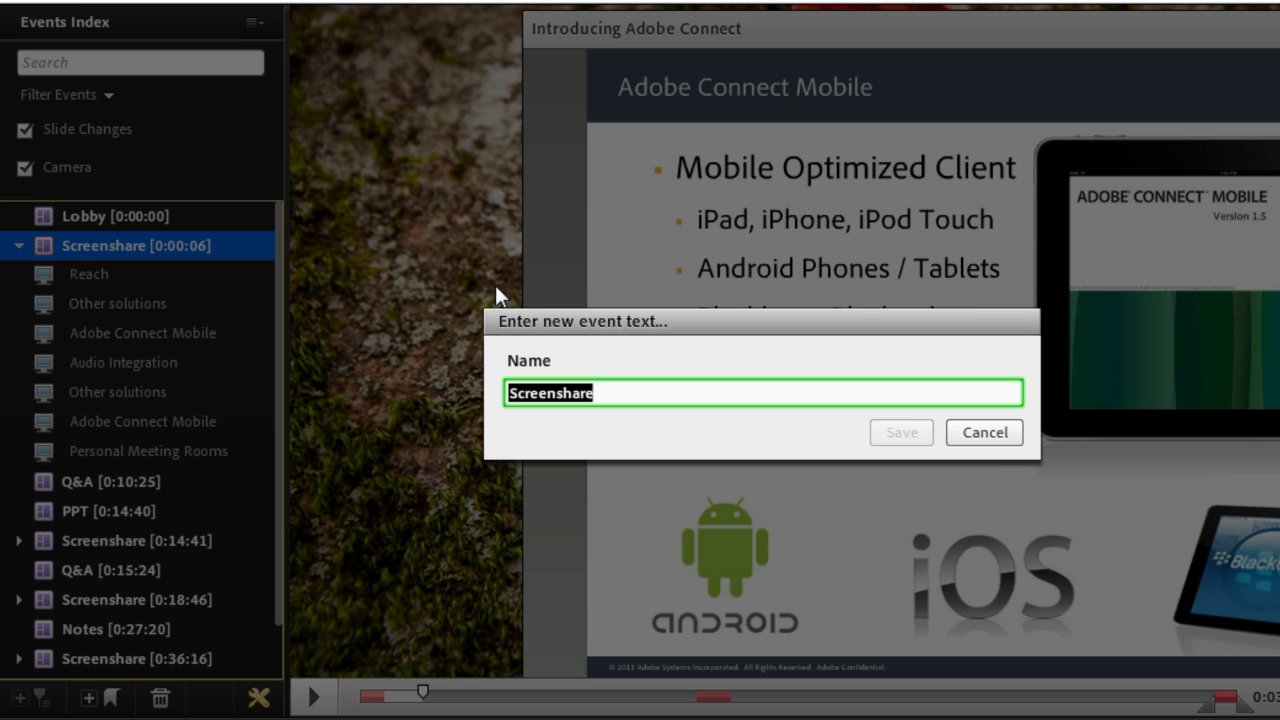
pyautogui.write('Presentation')
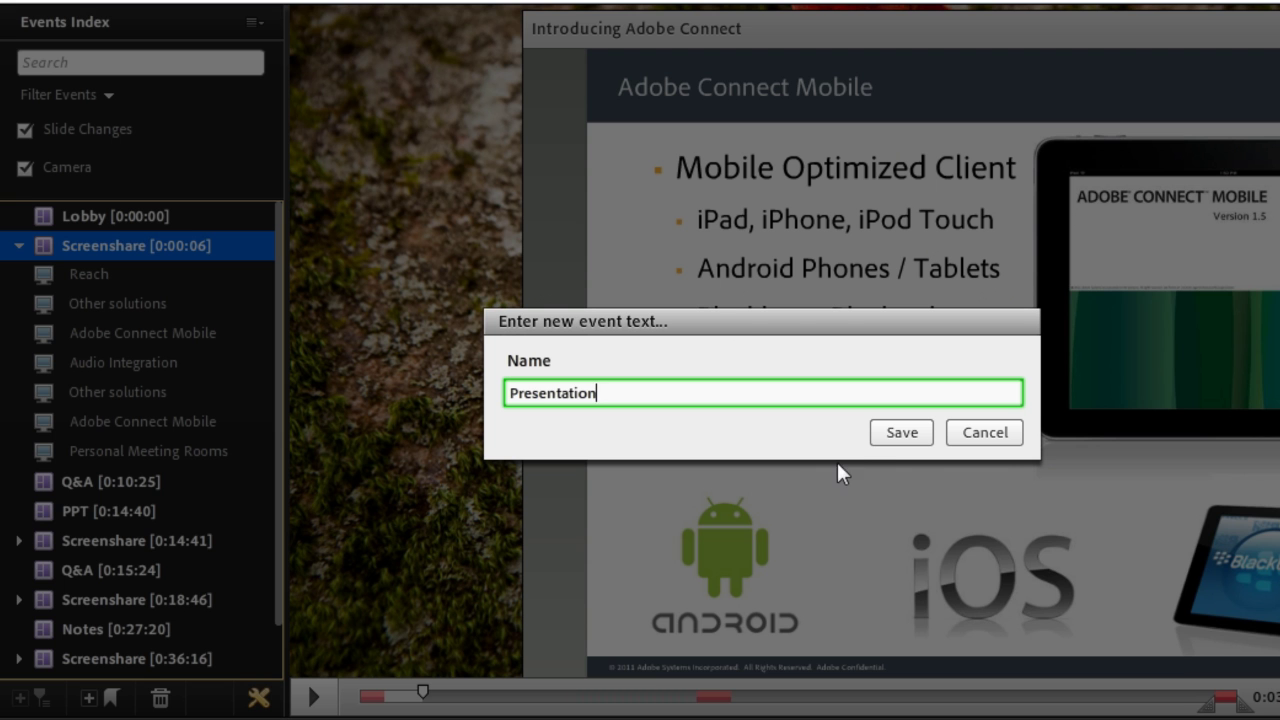
pyautogui.click(880, 432)
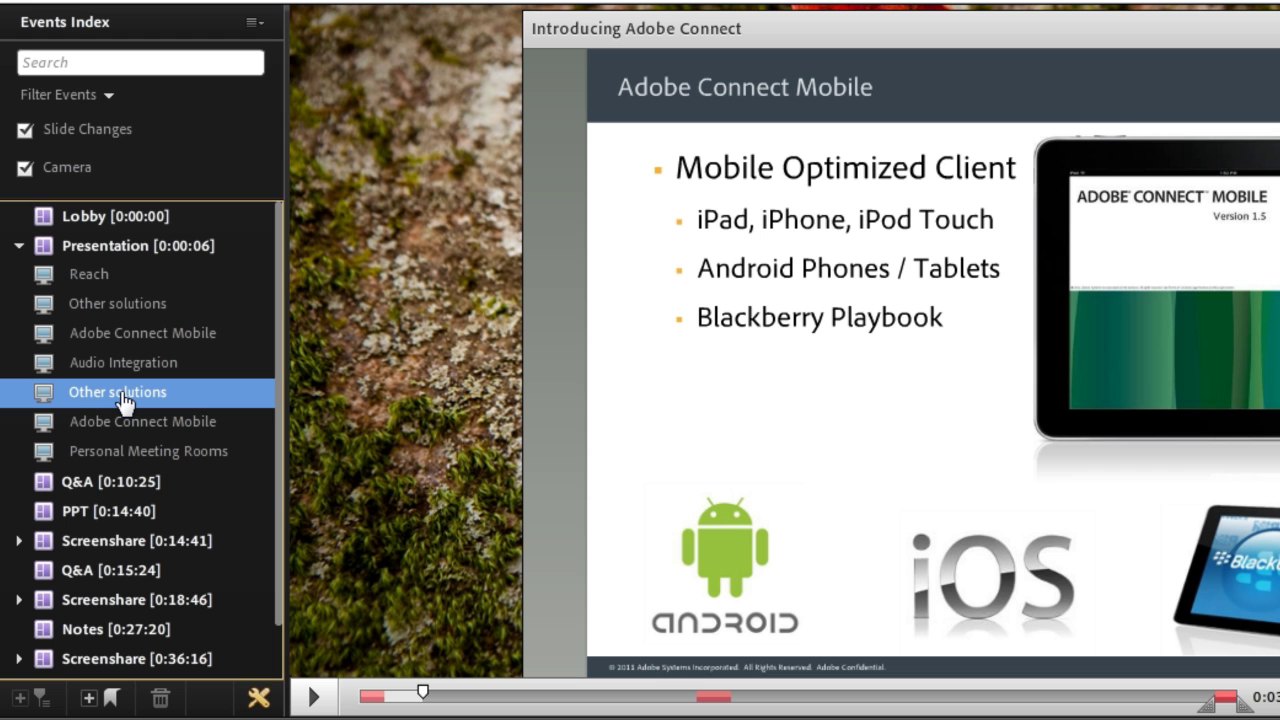
pyautogui.rightClick(123, 400)
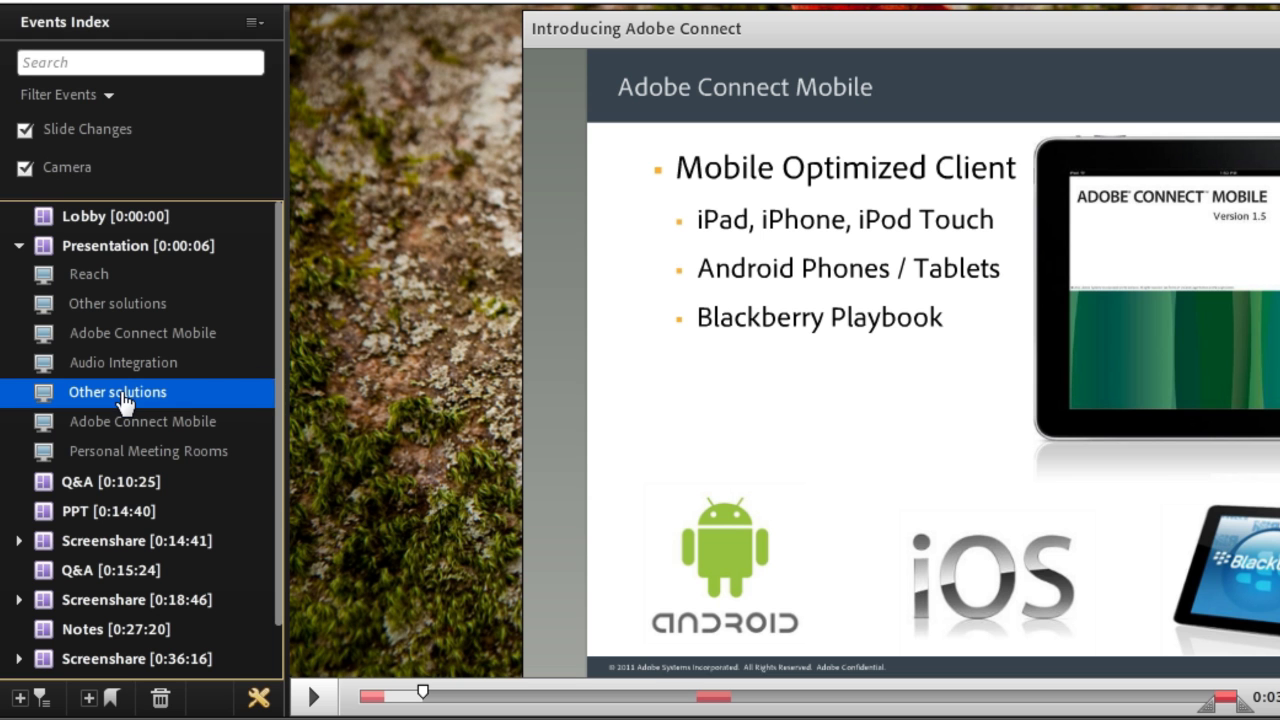
pyautogui.click(300, 396)
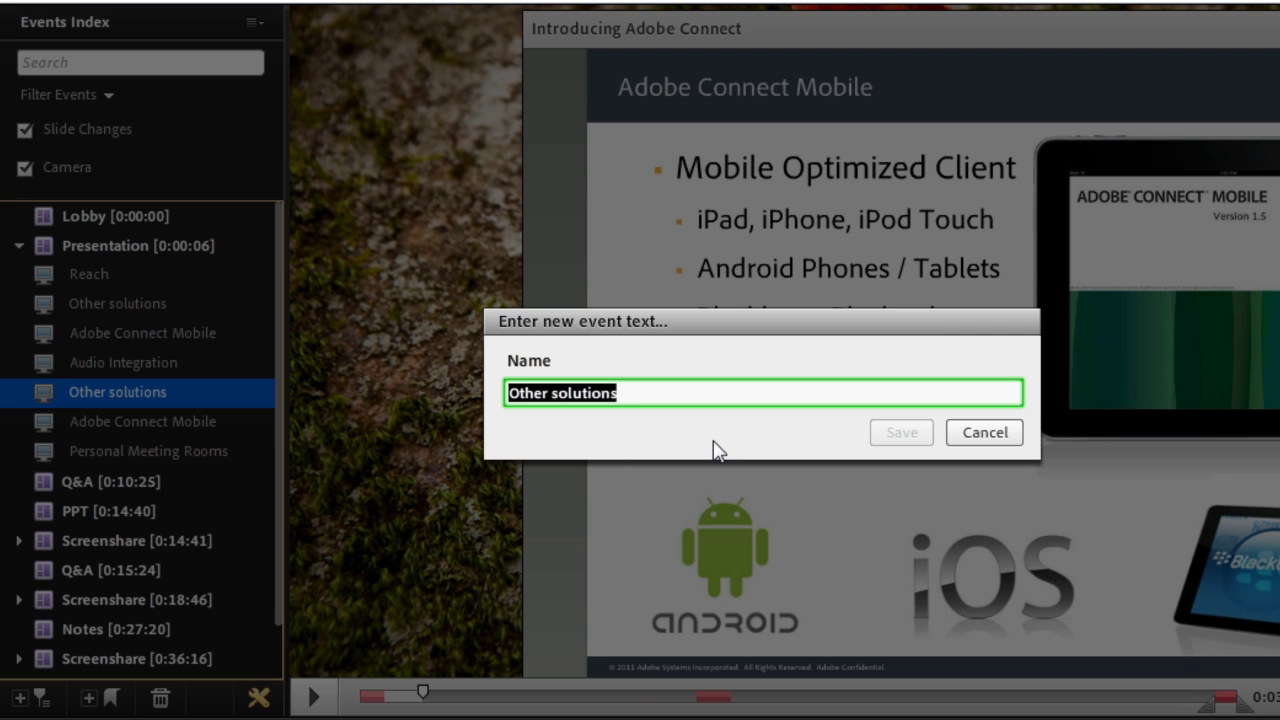
pyautogui.click(966, 432)
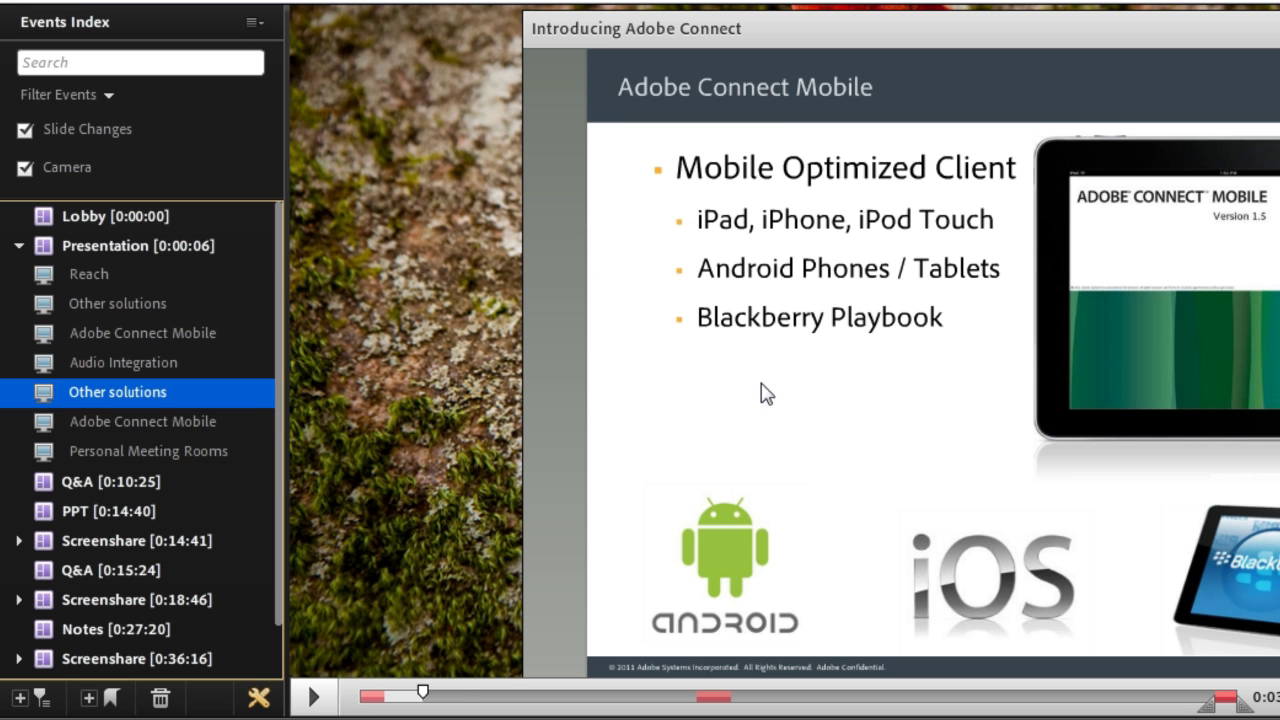
pyautogui.rightClick(230, 400)
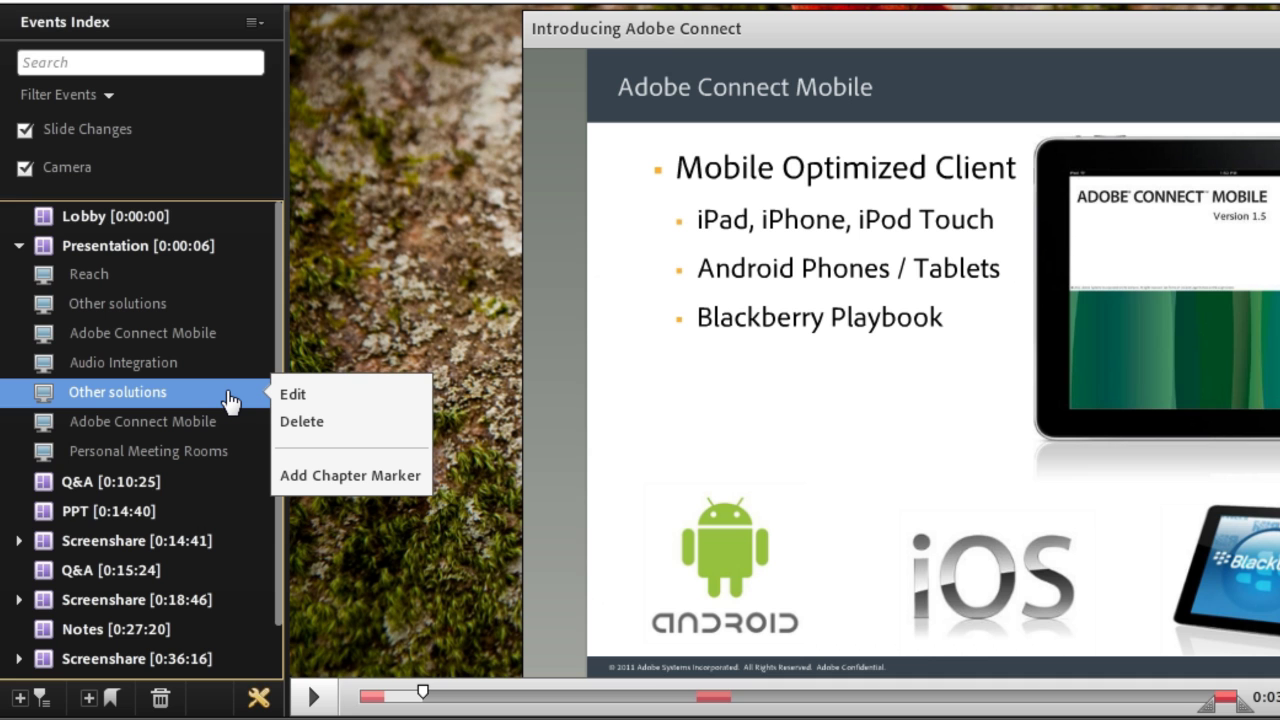
pyautogui.click(614, 571)
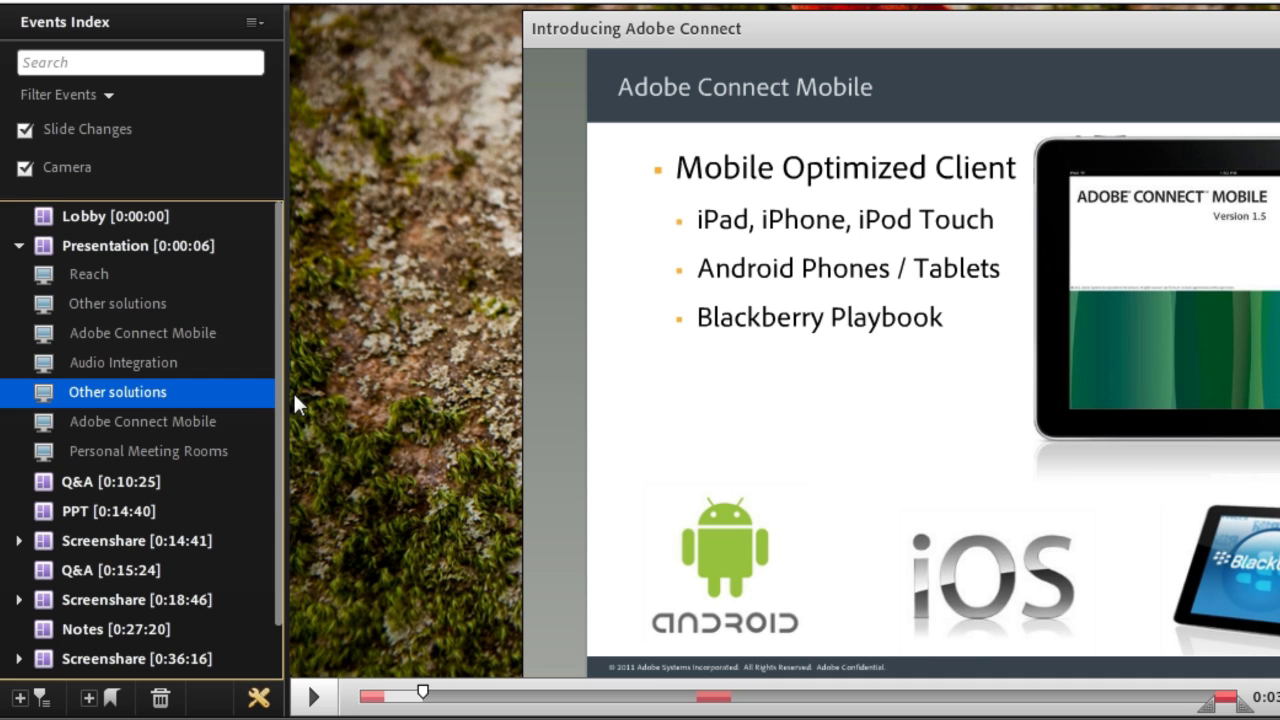
# - Add a chapter marker named "Competition" just before the "Other solutions" slide that follows Audio Integration
pyautogui.rightClick(272, 400)
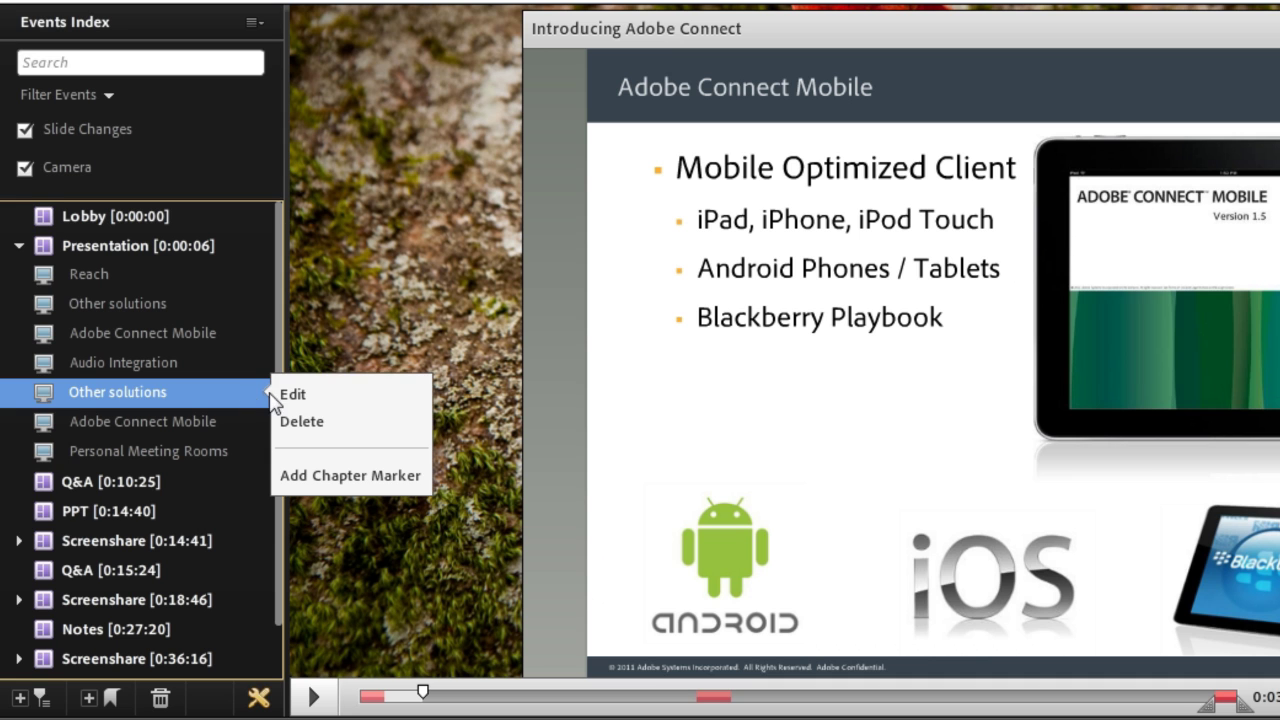
pyautogui.click(328, 477)
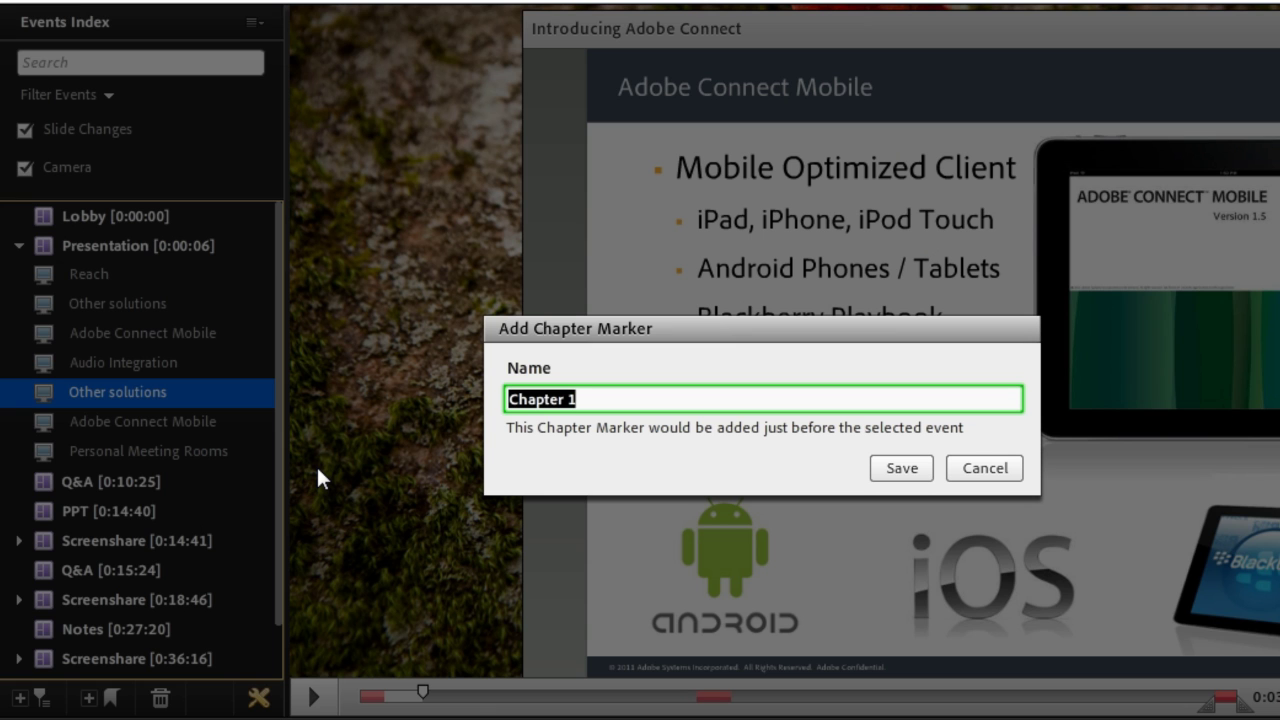
pyautogui.write('Comp')
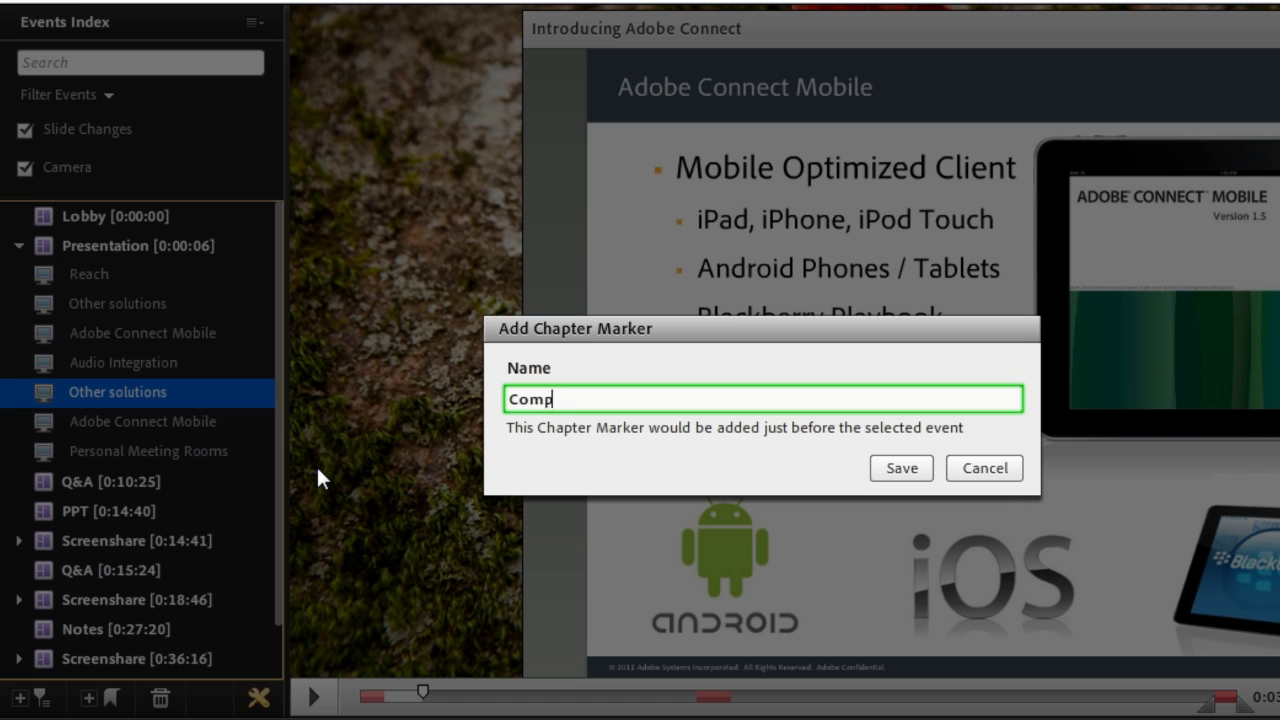
pyautogui.write('etito')
pyautogui.press('BackSpace')
pyautogui.press('BackSpace')
pyautogui.write('tion')
pyautogui.press('BackSpace')
pyautogui.press('BackSpace')
pyautogui.press('BackSpace')
pyautogui.press('BackSpace')
pyautogui.press('BackSpace')
pyautogui.press('BackSpace')
pyautogui.write('tition')
pyautogui.press('Return')
pyautogui.click(98, 400)
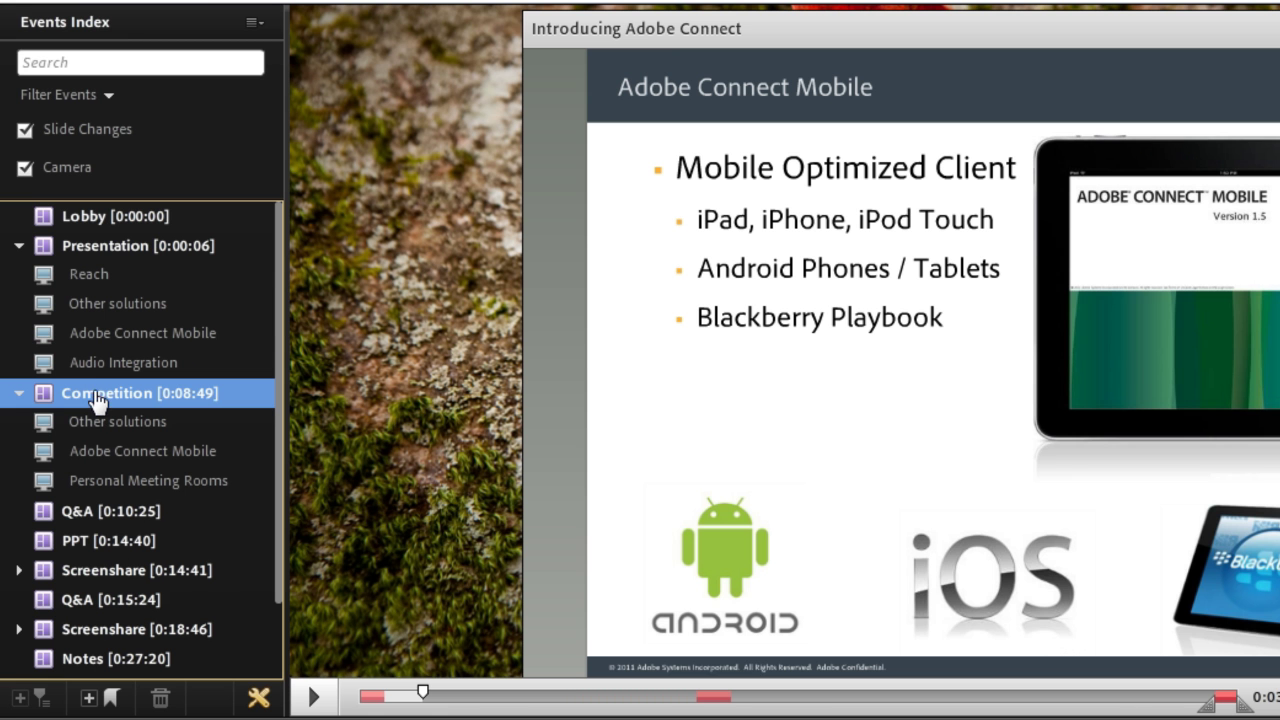
# - Add a bookmark named "Demo" at 00:07:54 to the recording's Events Index
pyautogui.click(113, 699)
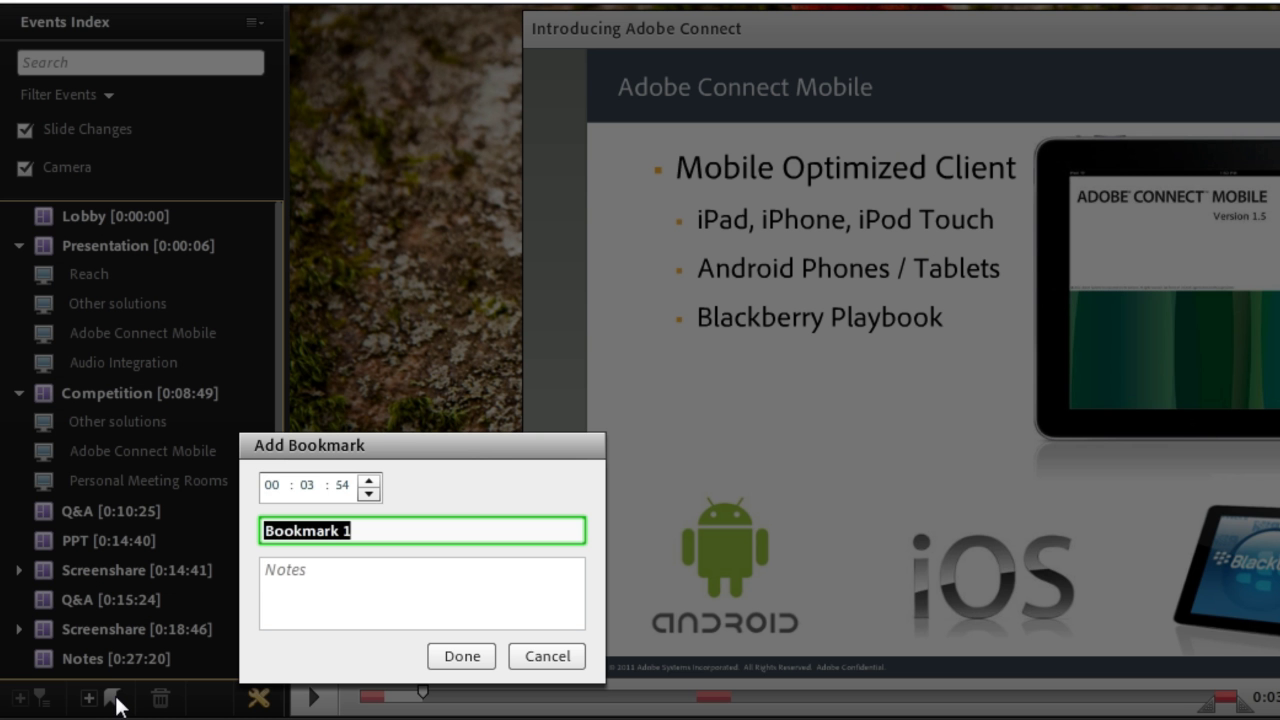
pyautogui.click(305, 484)
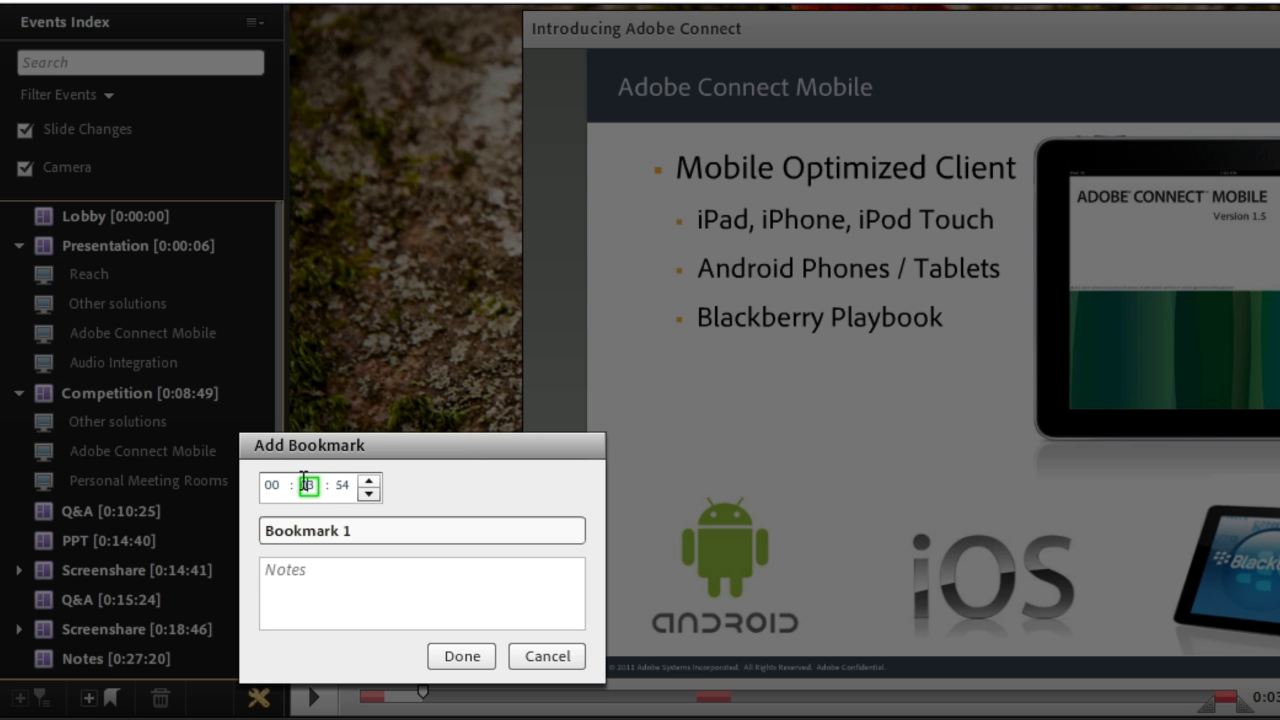
pyautogui.doubleClick(305, 484)
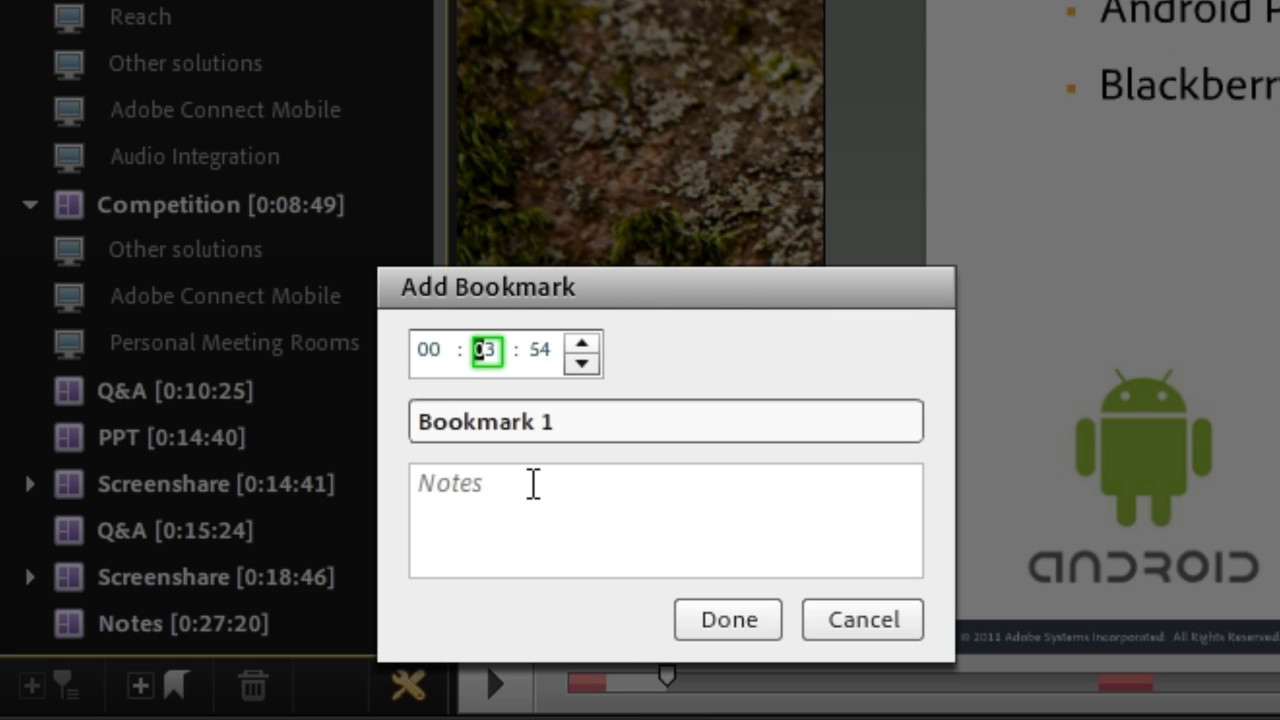
pyautogui.press('Right')
pyautogui.hotkey('shift', 'Right')
pyautogui.write('7')
pyautogui.moveTo(562, 412); pyautogui.dragTo(304, 407)
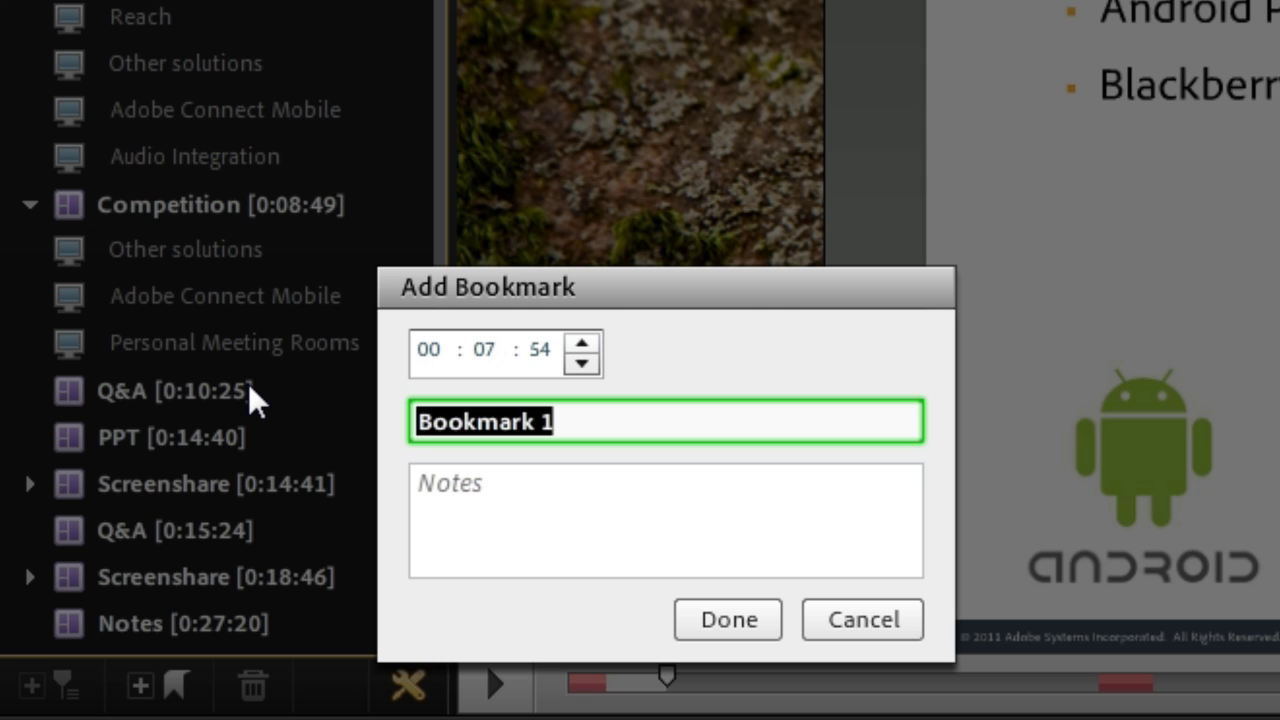
pyautogui.write('Demo')
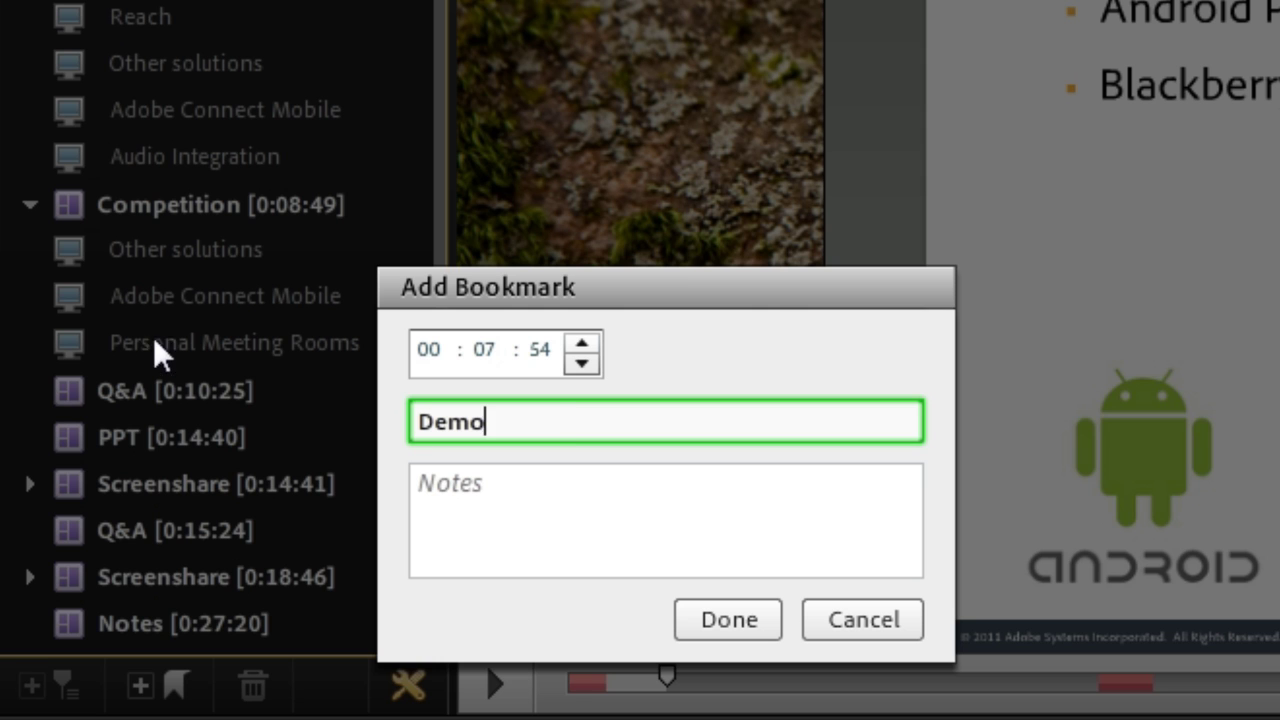
pyautogui.click(713, 617)
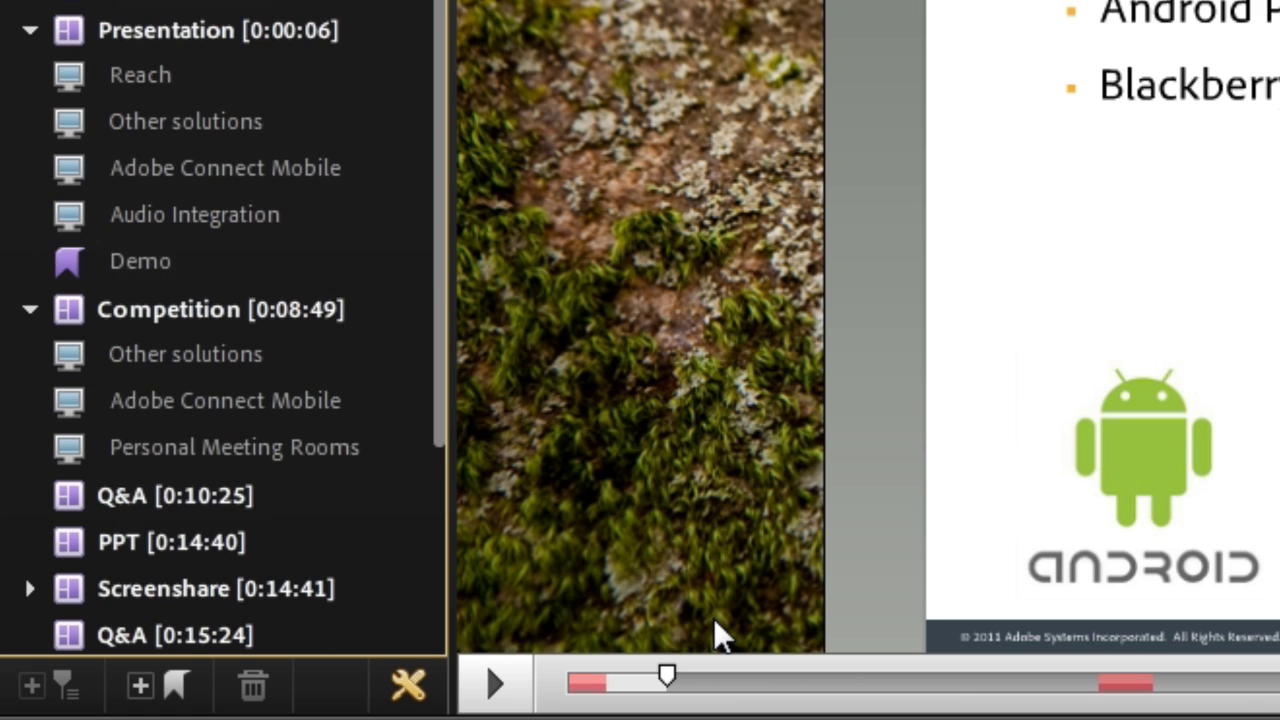
pyautogui.click(220, 261)
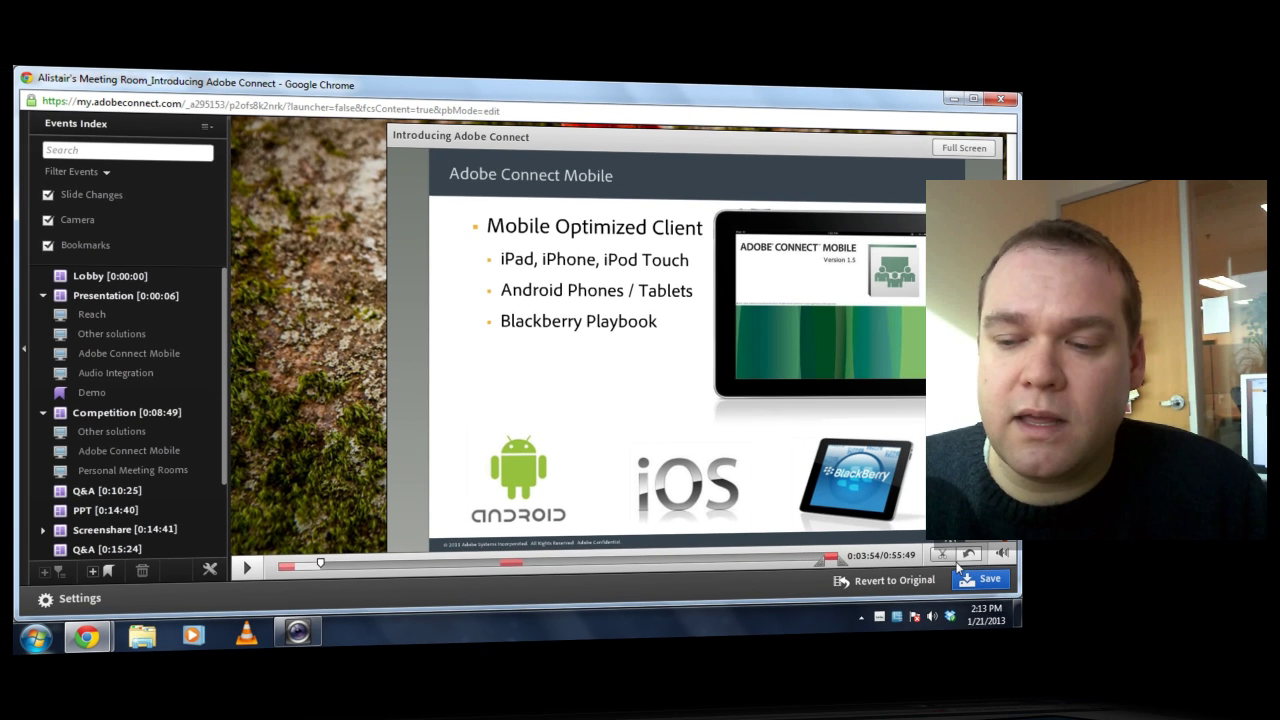
# - Save the edited recording and close the recording editor window
pyautogui.click(968, 580)
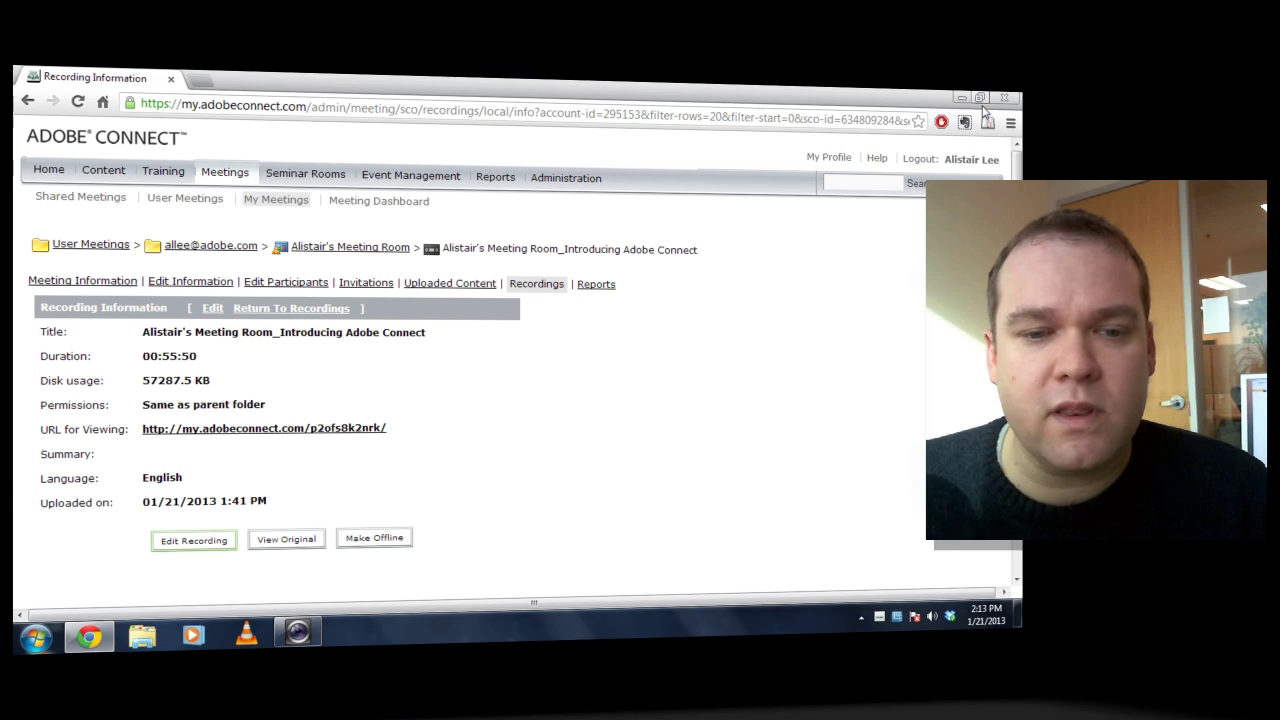
pyautogui.click(998, 100)
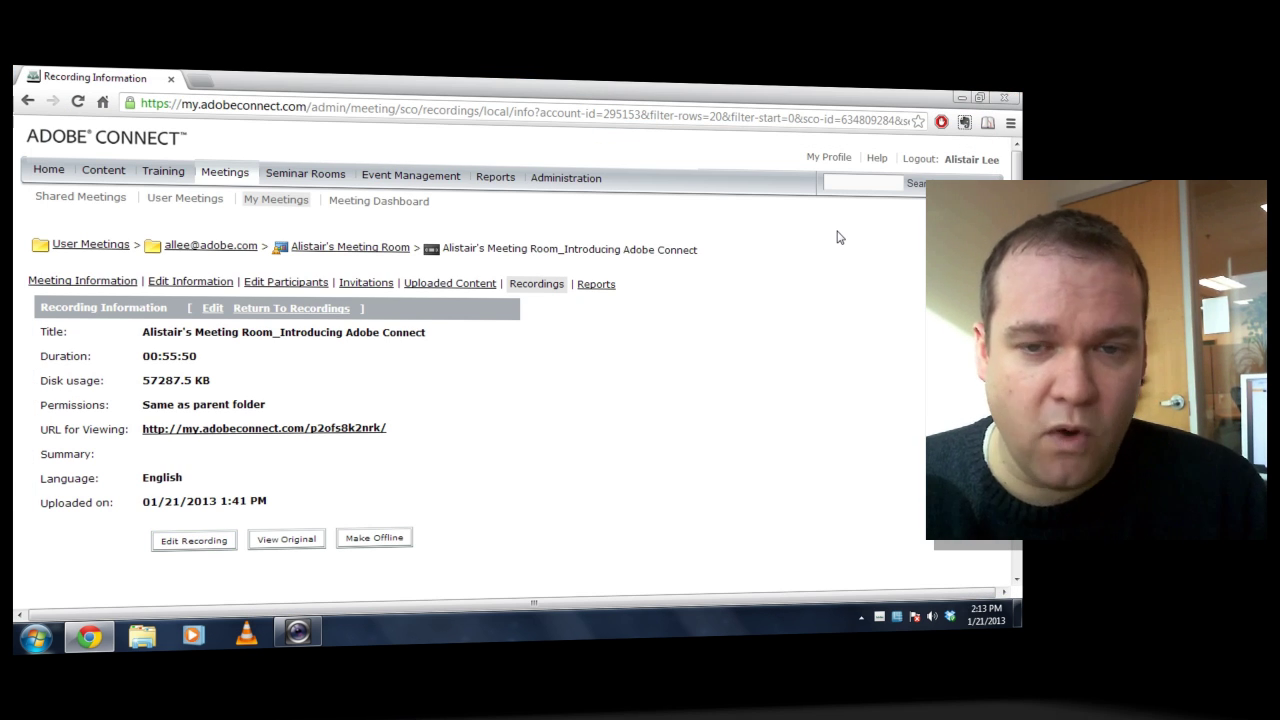